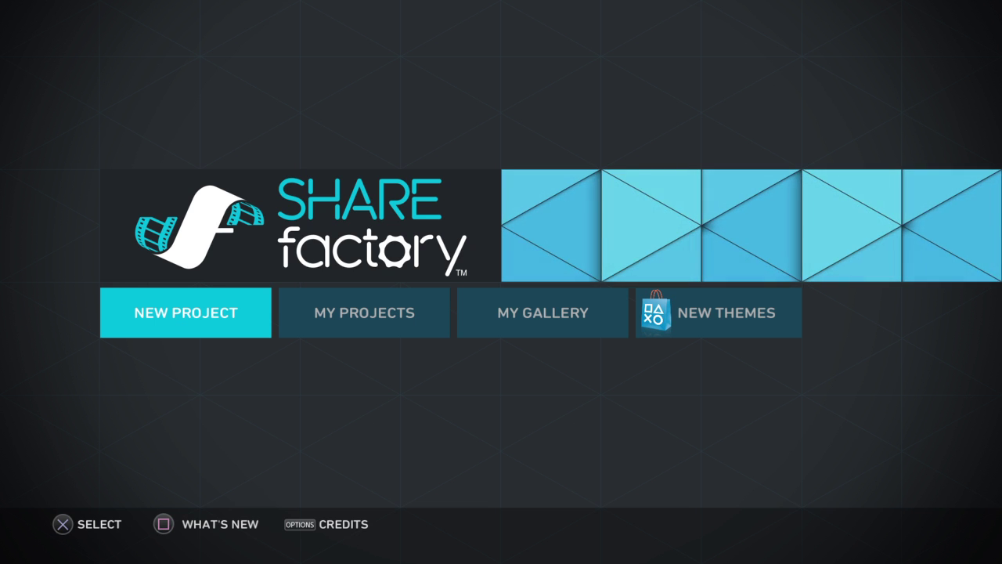
Step: Start a new project and preview the Horror and COD: BLACK OPS 3 themes
key("Right")
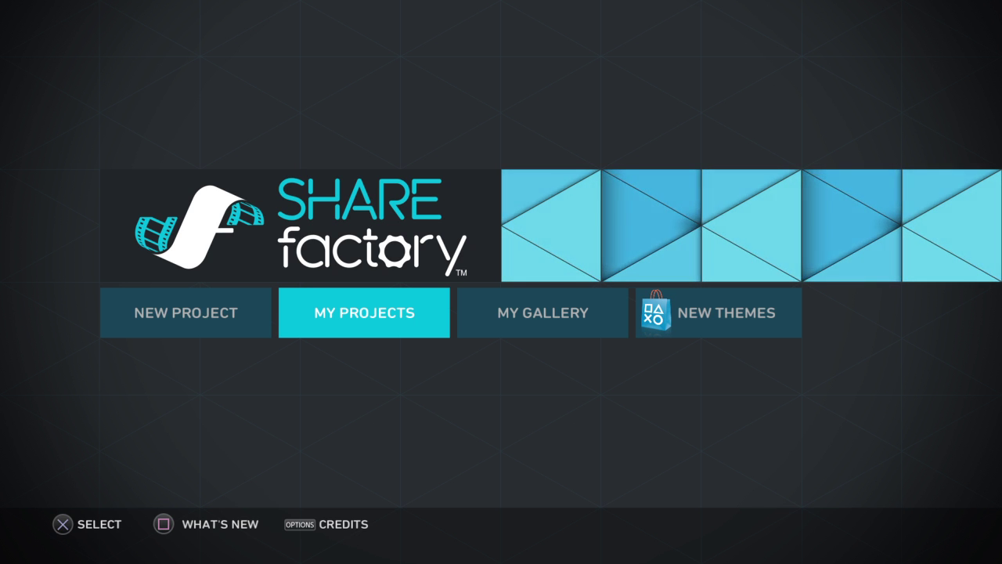
key("Left")
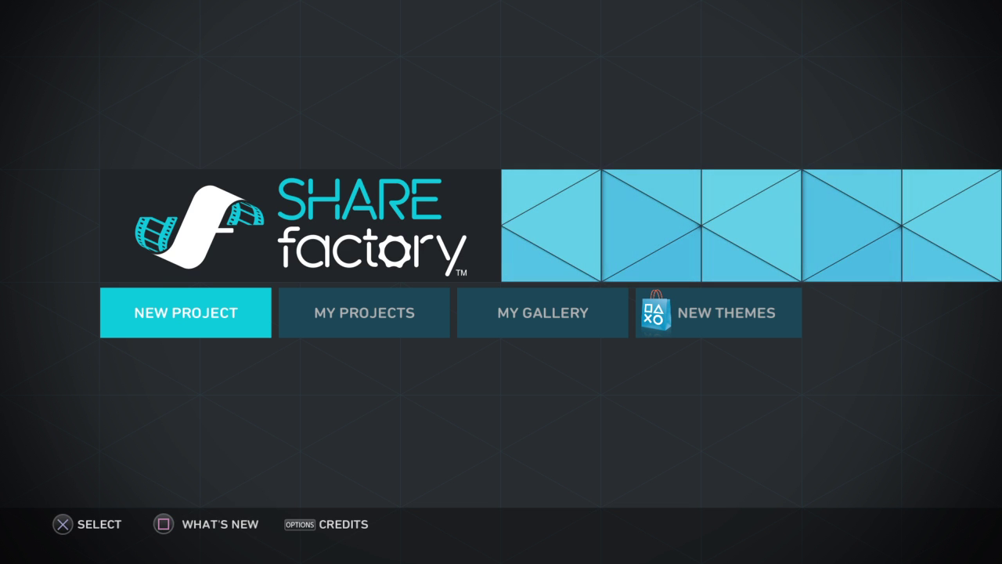
key("Return")
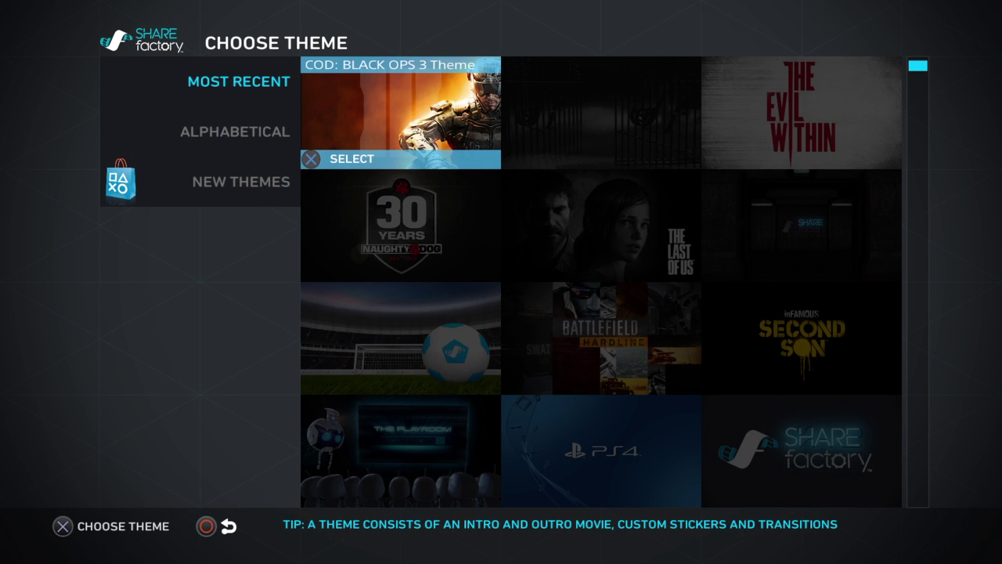
key("Down")
key("Left")
key("Right")
key("Right")
key("Up")
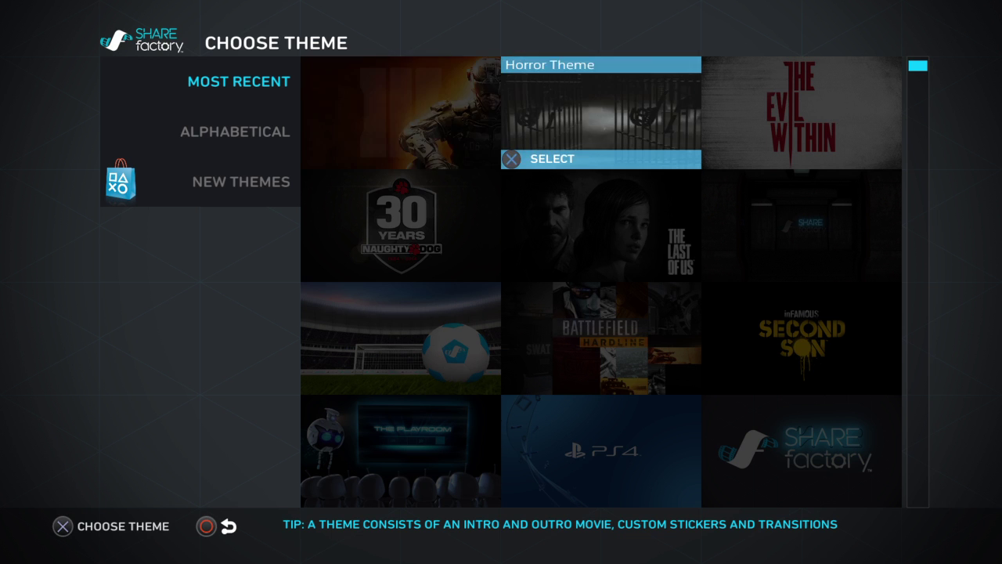
key("Left")
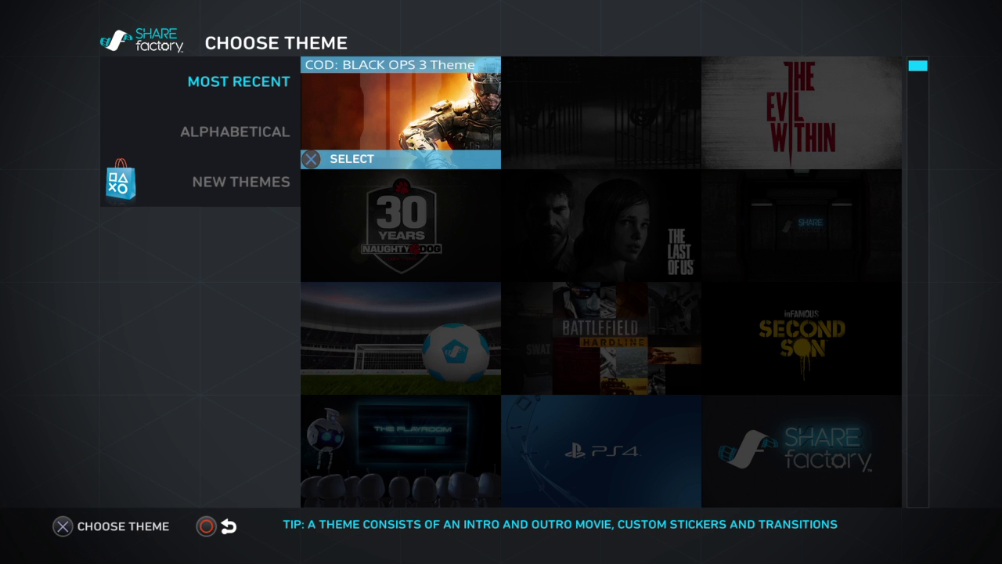
Step: Browse the Naughty Dog Anniversary, Soccer and PS4 themes in the theme grid
key("Down")
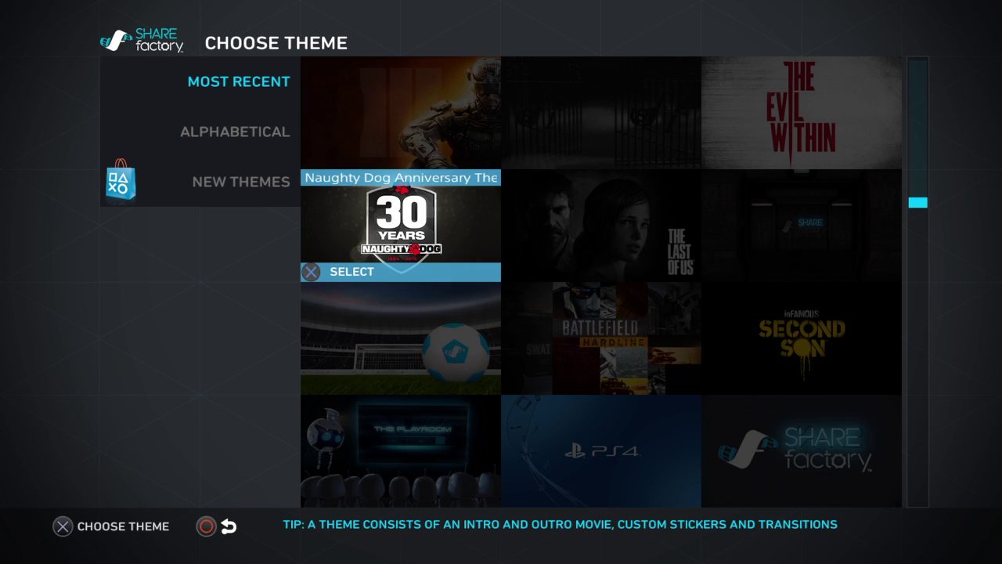
key("Left")
key("Right")
key("Down")
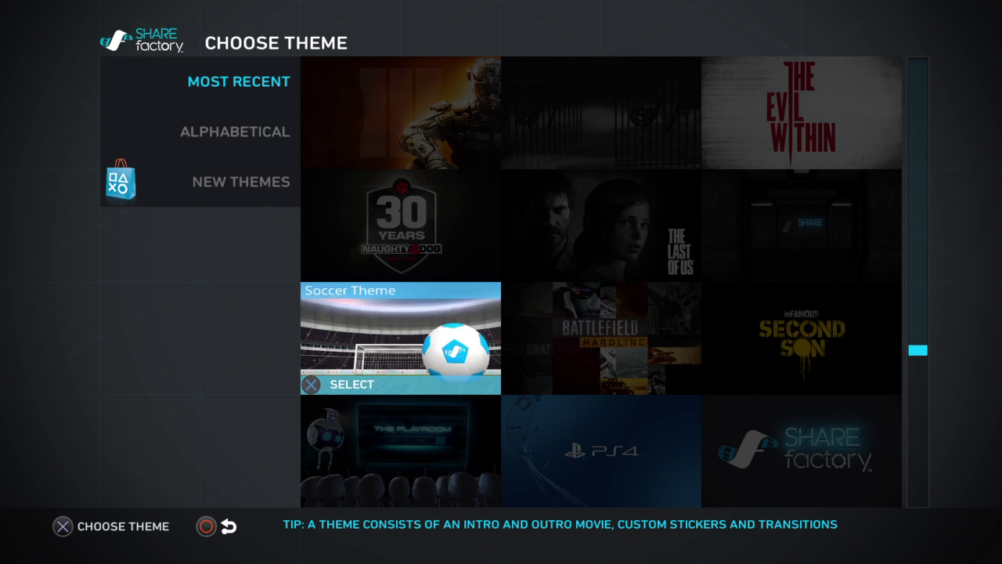
key("Down")
key("Right")
key("Left")
key("Up")
key("Up")
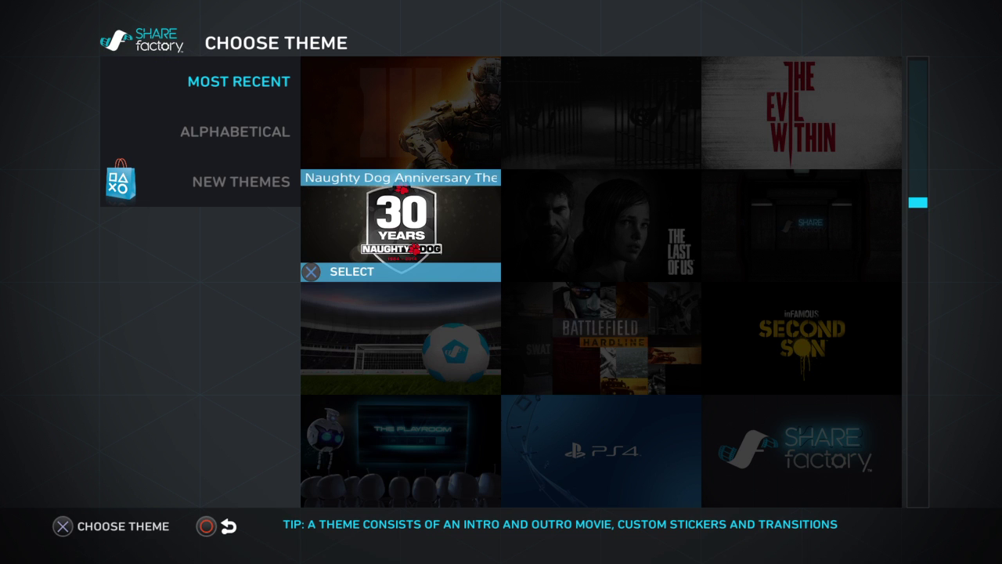
key("Left")
key("Right")
key("Left")
key("Right")
key("Up")
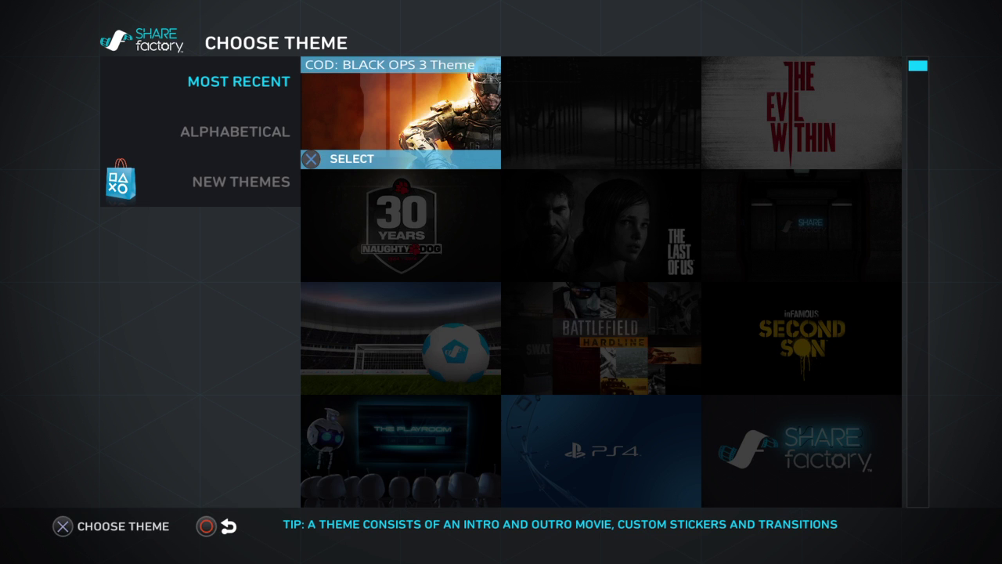
Step: Deselect the Intro, Outro and Stinger title clips
key("Return")
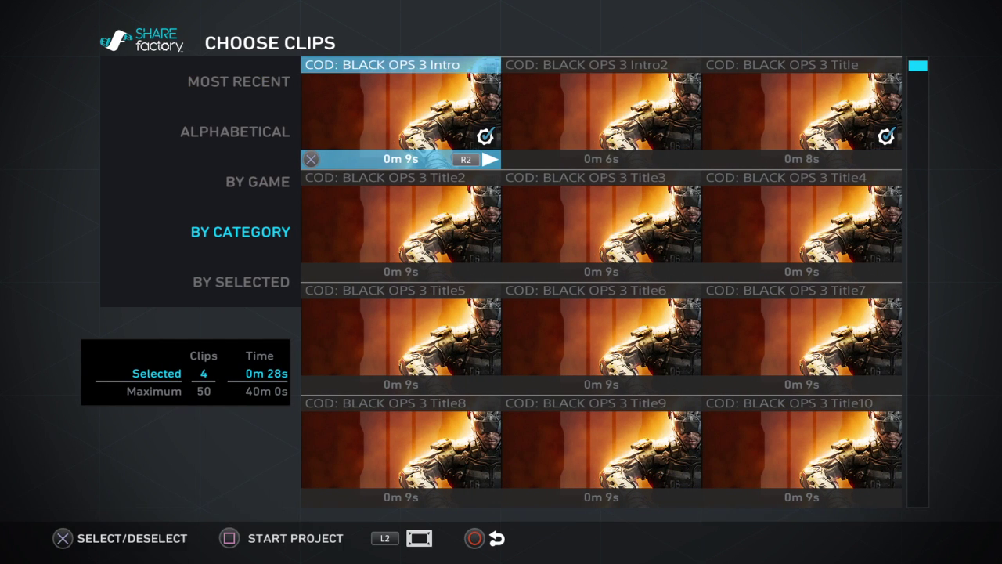
key("Return")
key("Right")
key("Right")
key("Down")
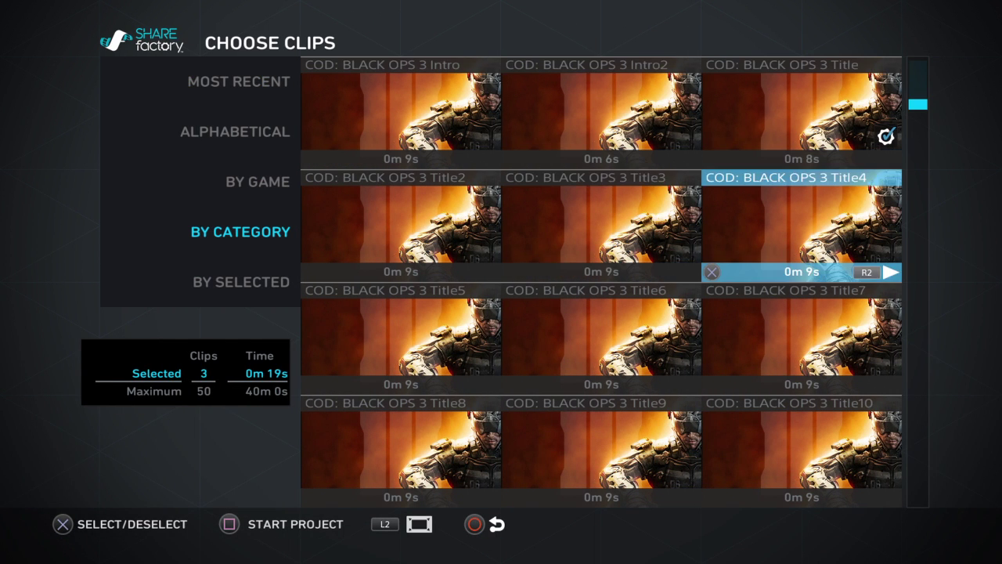
key("Left")
key("Down")
key("Left")
key("Down")
key("Down")
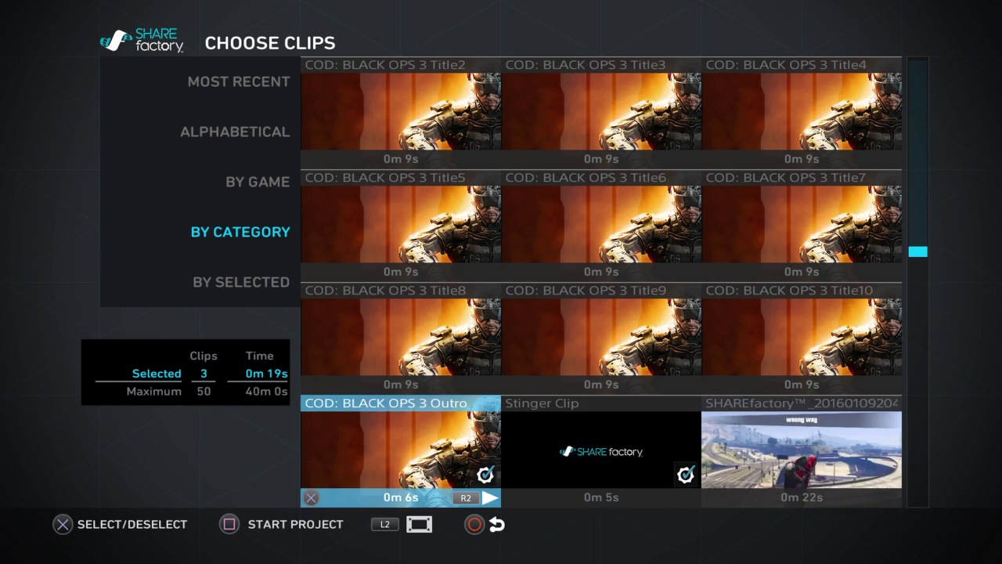
key("Down")
key("Up")
key("Return")
Step: Browse the gameplay clips, including Fallout 4, STAR WARS Battlefront and Rocket League
key("Right")
key("Return")
key("Down")
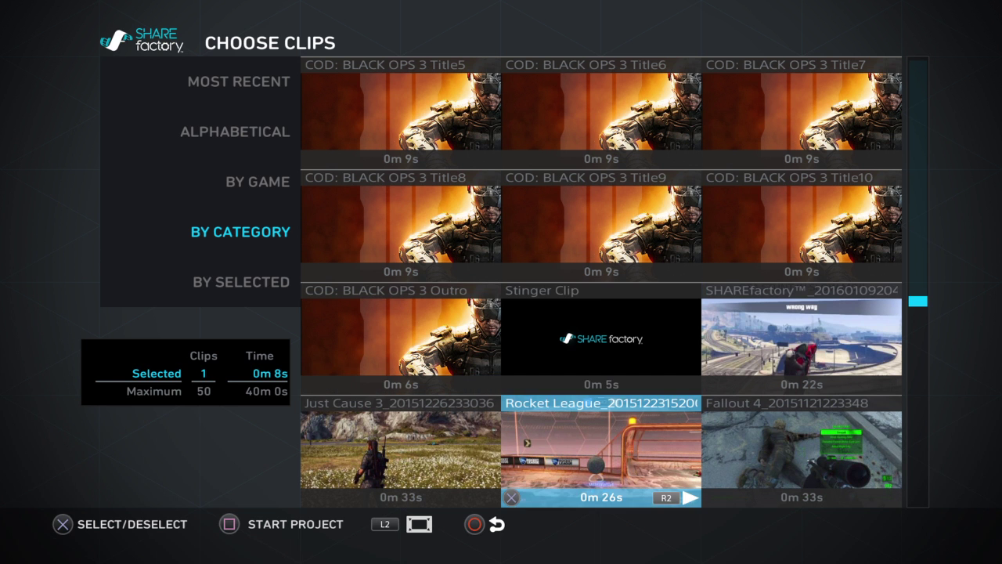
key("Left")
key("Down")
key("Right")
key("Down")
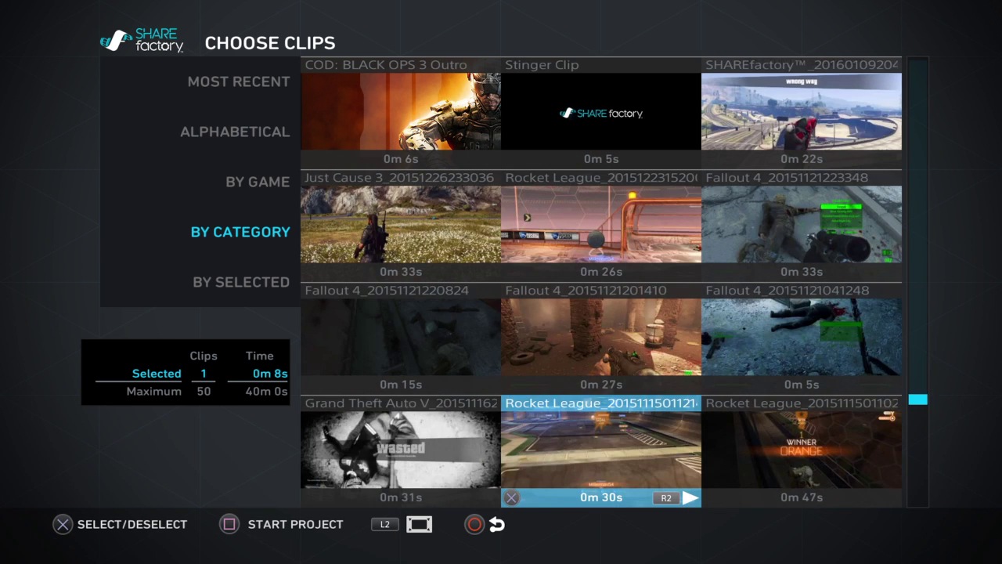
key("Down")
key("Down")
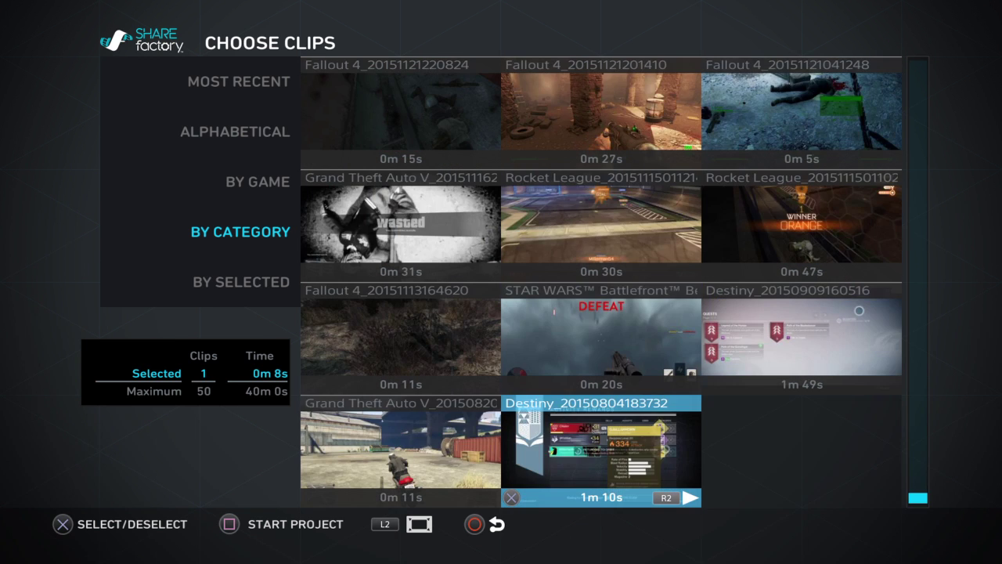
key("Up")
key("Down")
key("Left")
key("Right")
key("Up")
key("Right")
key("Up")
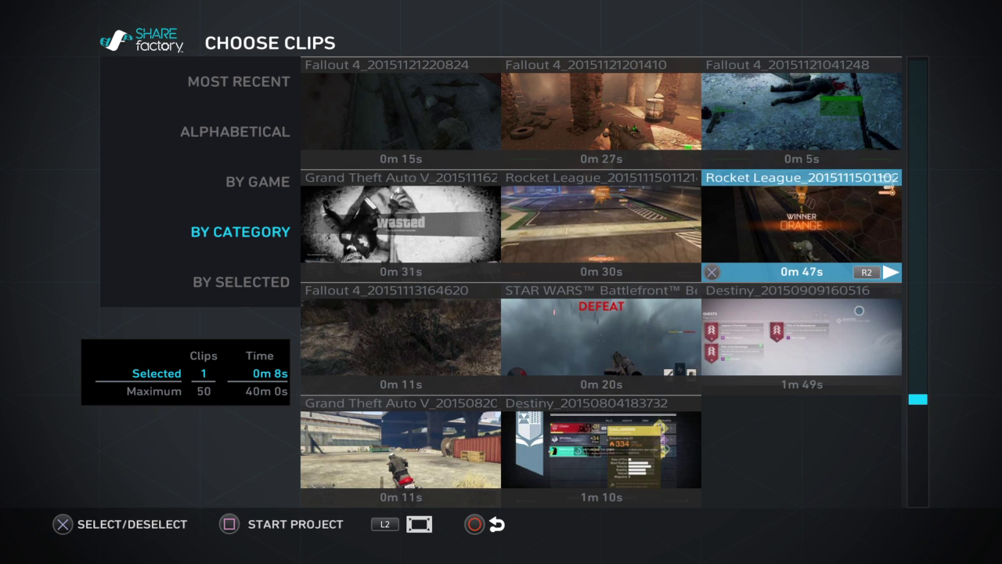
key("Up")
key("Up")
key("Up")
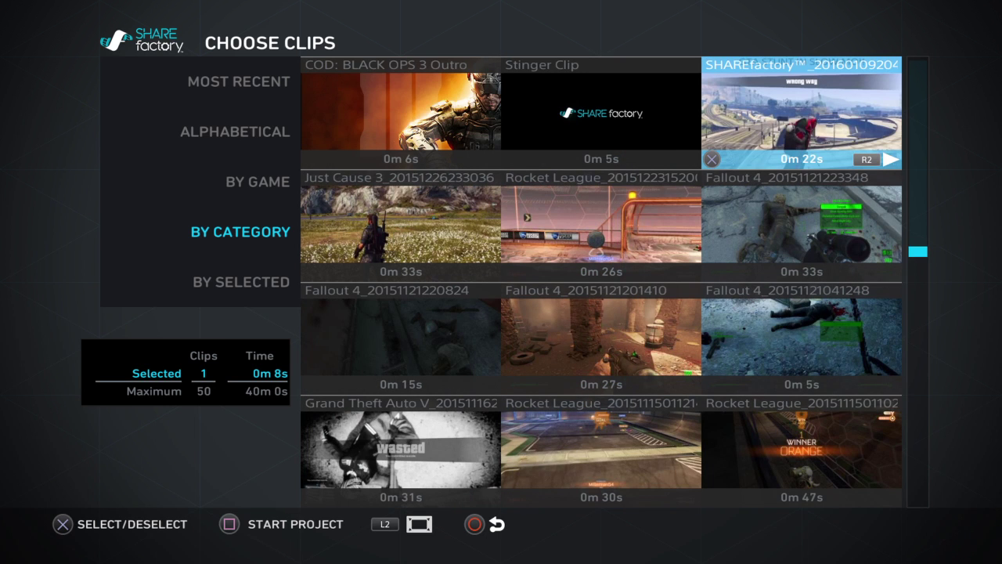
key("Down")
key("Down")
key("Down")
key("Down")
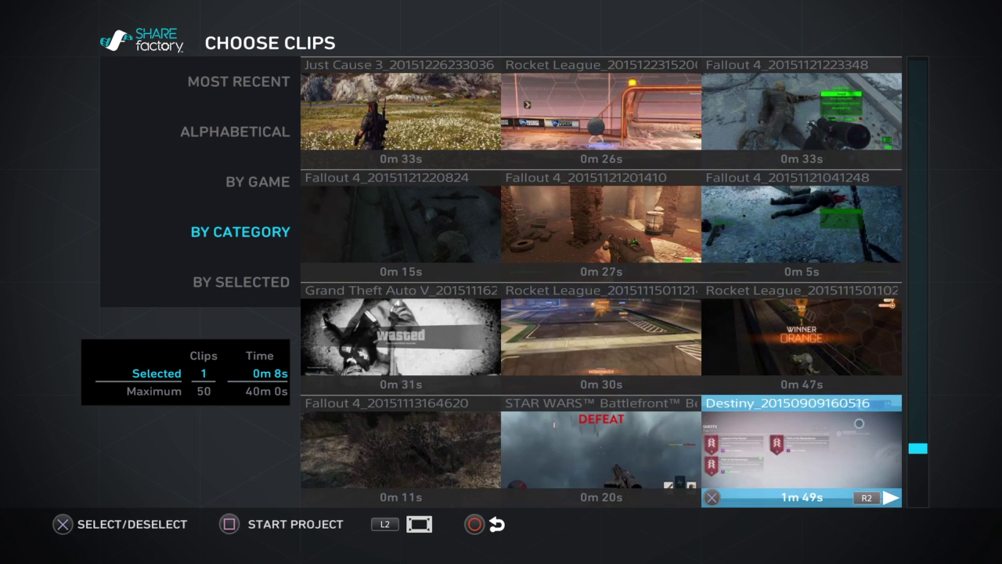
key("Down")
key("Up")
key("Down")
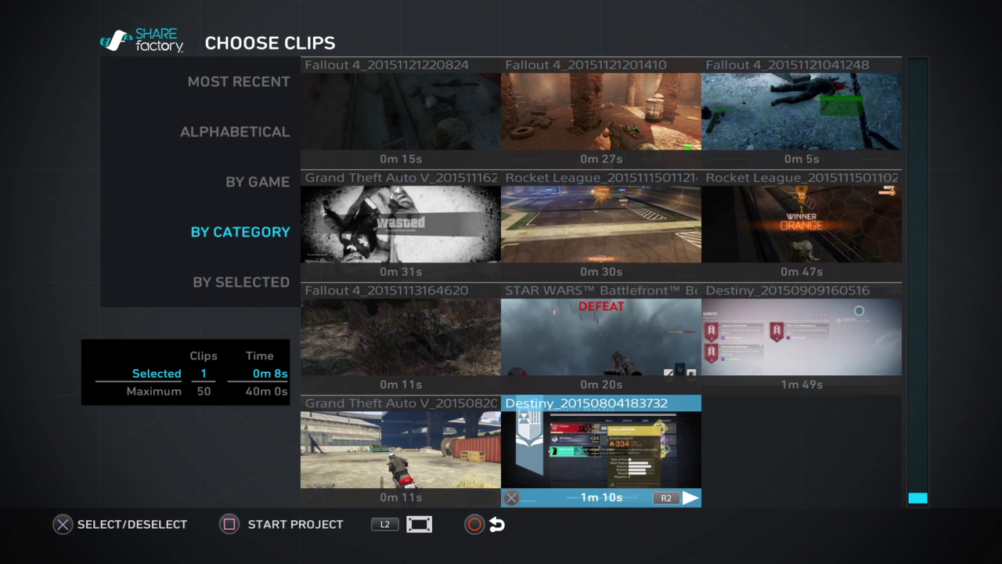
key("Up")
key("Right")
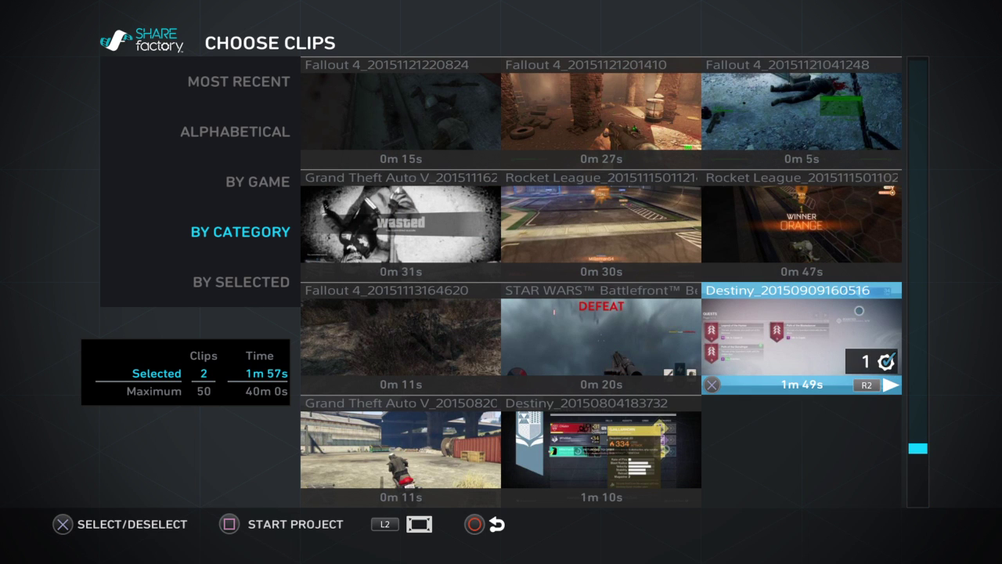
key("s")
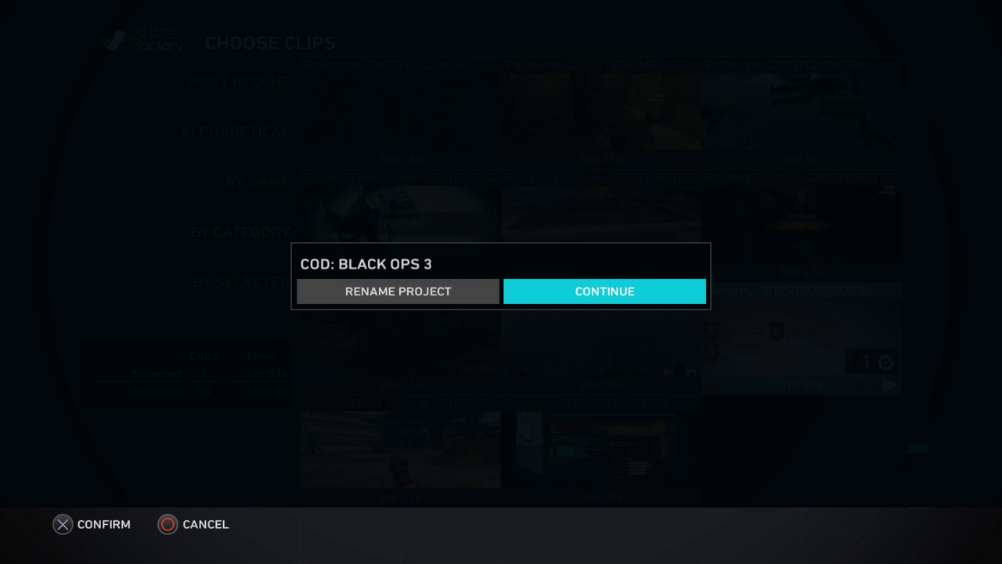
key("Return")
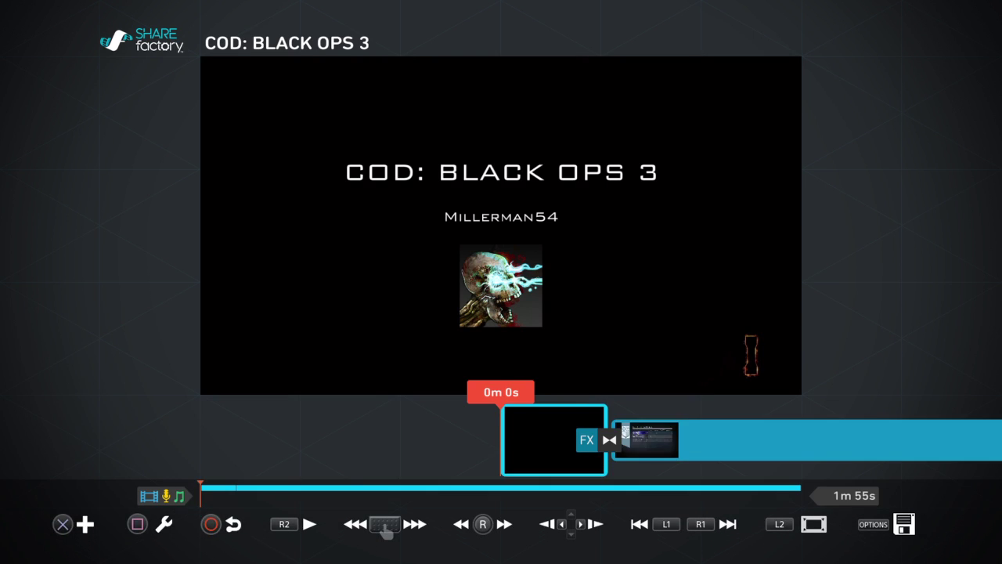
Step: Move the playhead to 0m 8s on the Destiny clip and open its edit menu
key("Right")
key("Left")
key("Right")
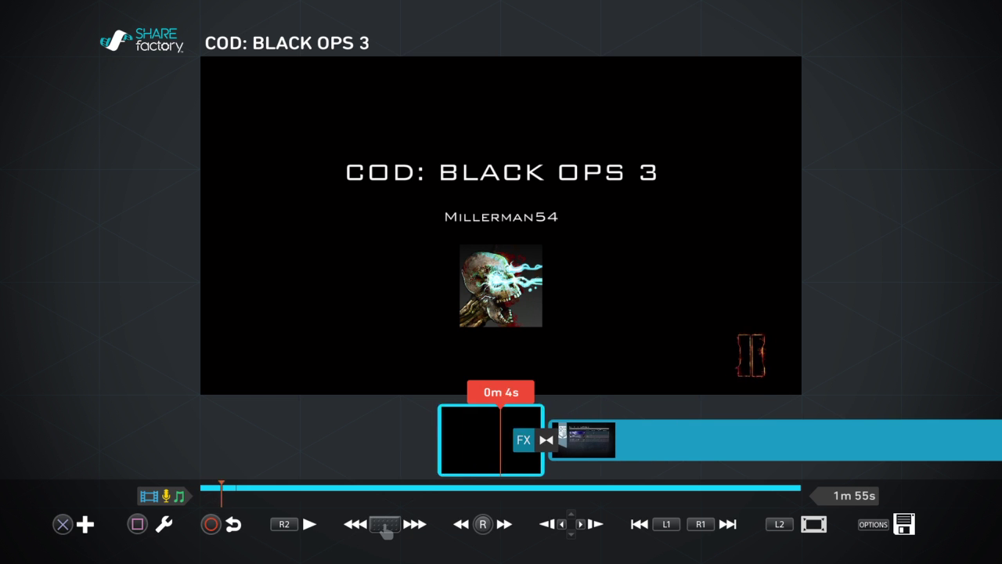
key("Right")
key("Left")
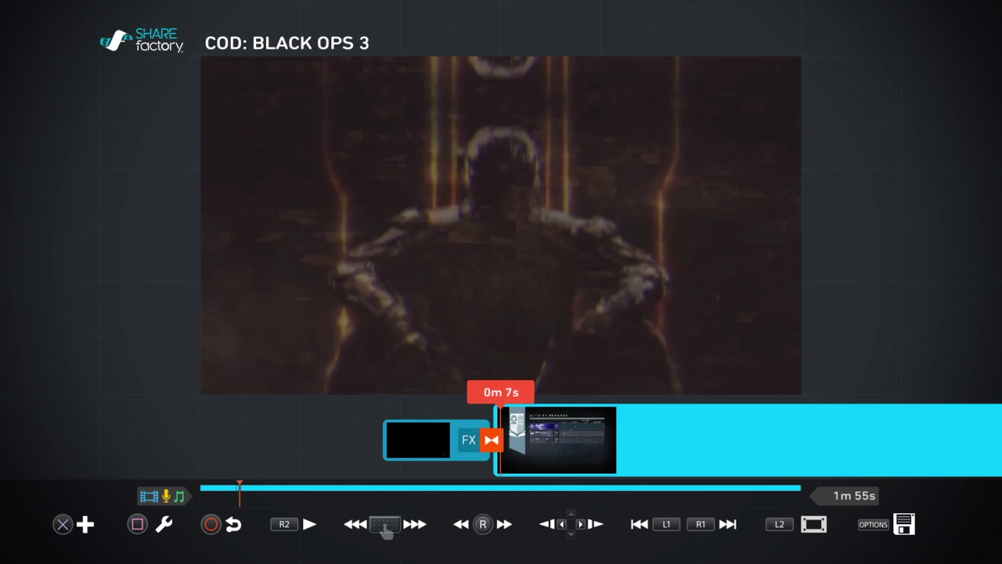
key("Right")
key("Left")
key("Right")
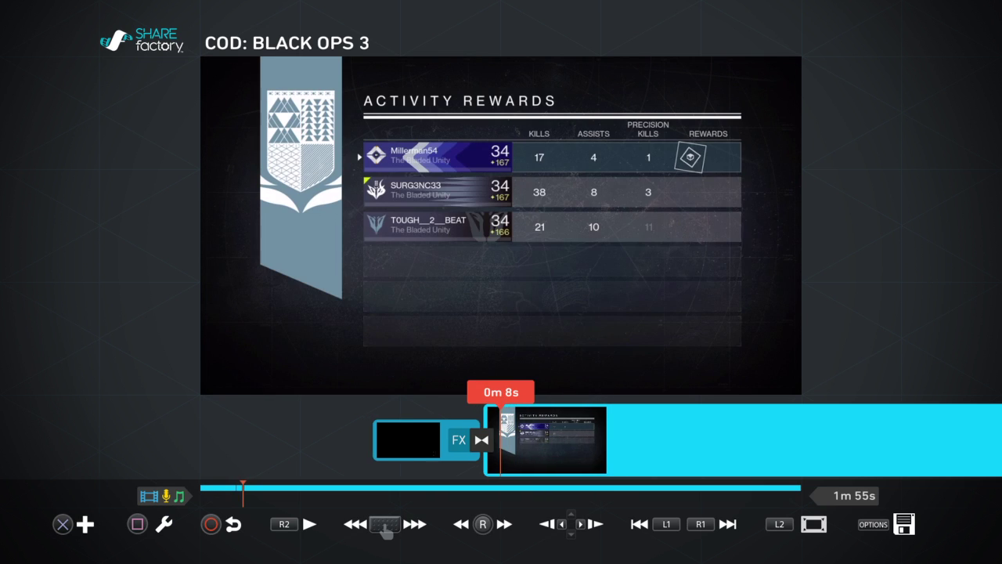
key("Return")
key("Return")
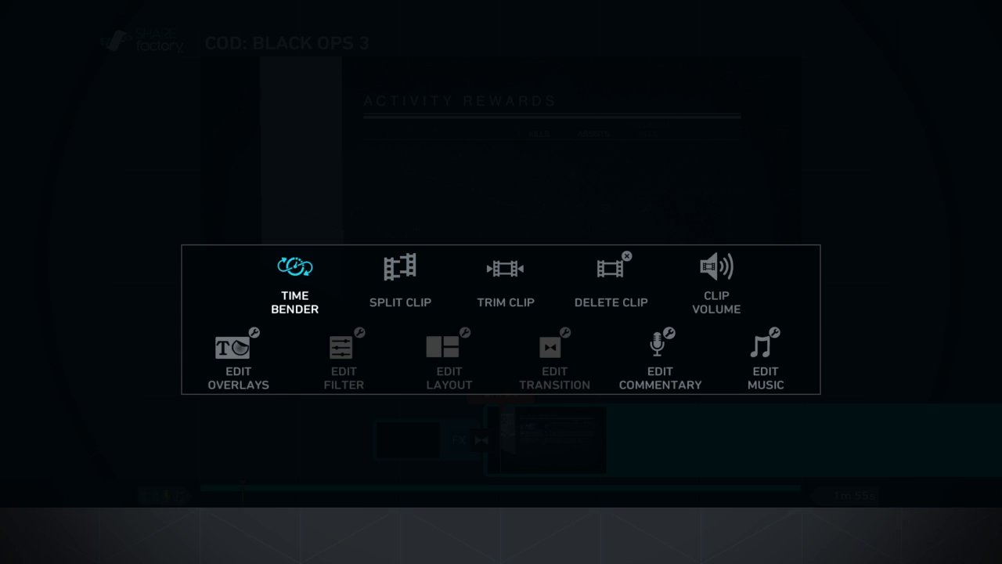
Step: Set the Destiny clip's Time Bender speed to 2x and play the 1m 0s project
key("Right")
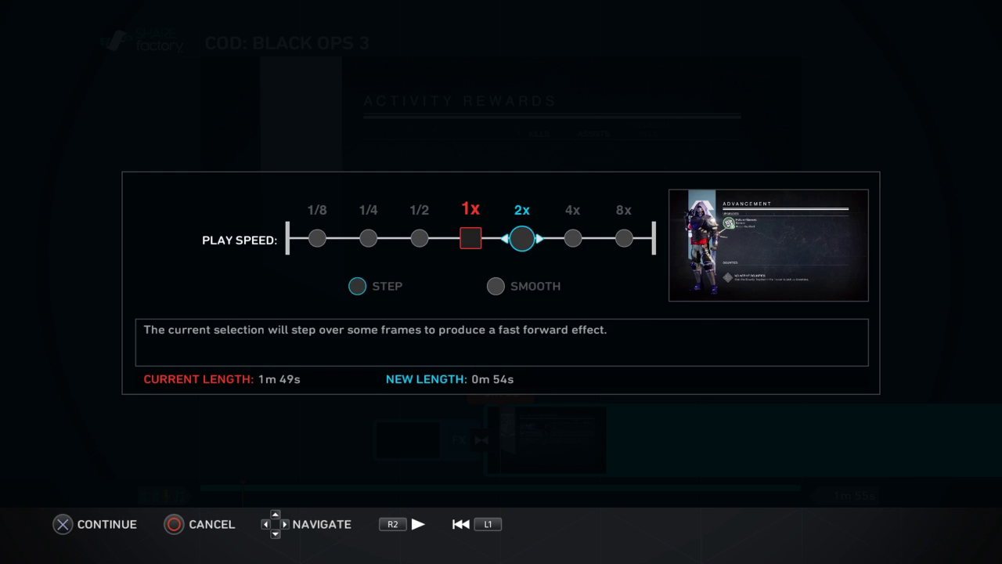
key("Right")
key("Right")
key("Right")
key("Left")
key("Left")
key("Left")
key("Left")
key("Left")
key("Right")
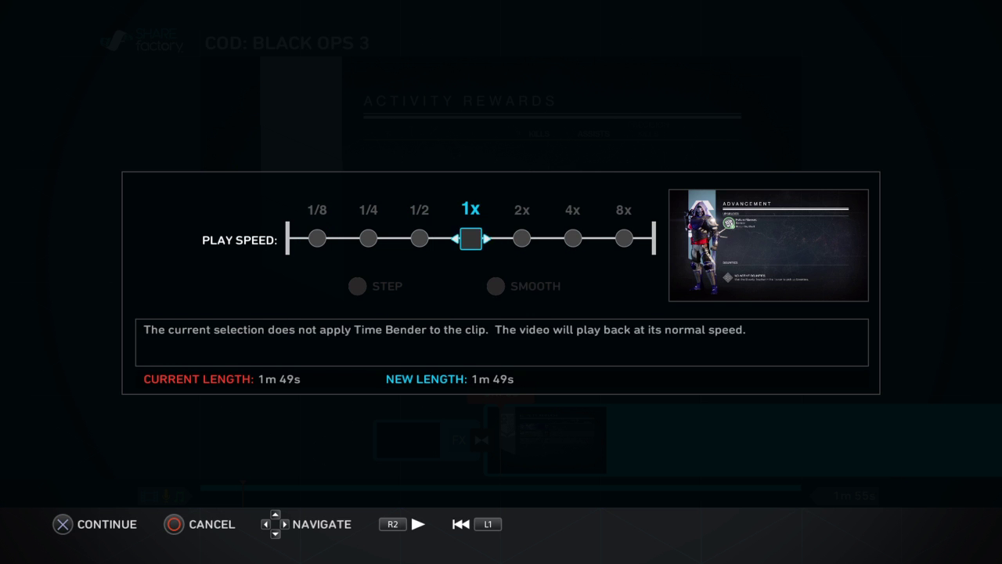
key("Right")
key("Right")
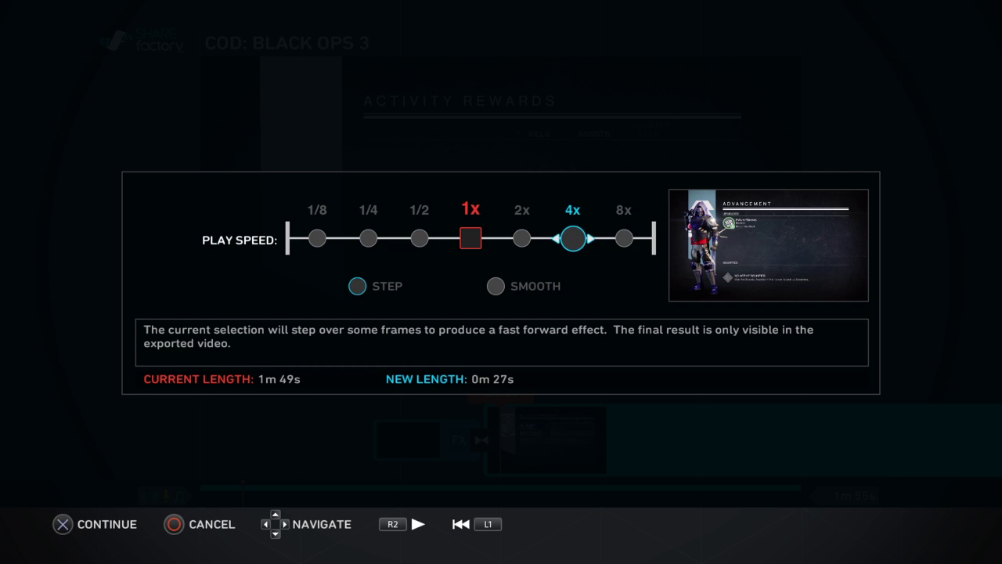
key("Right")
key("Left")
key("Left")
key("Left")
key("Left")
key("Left")
key("Left")
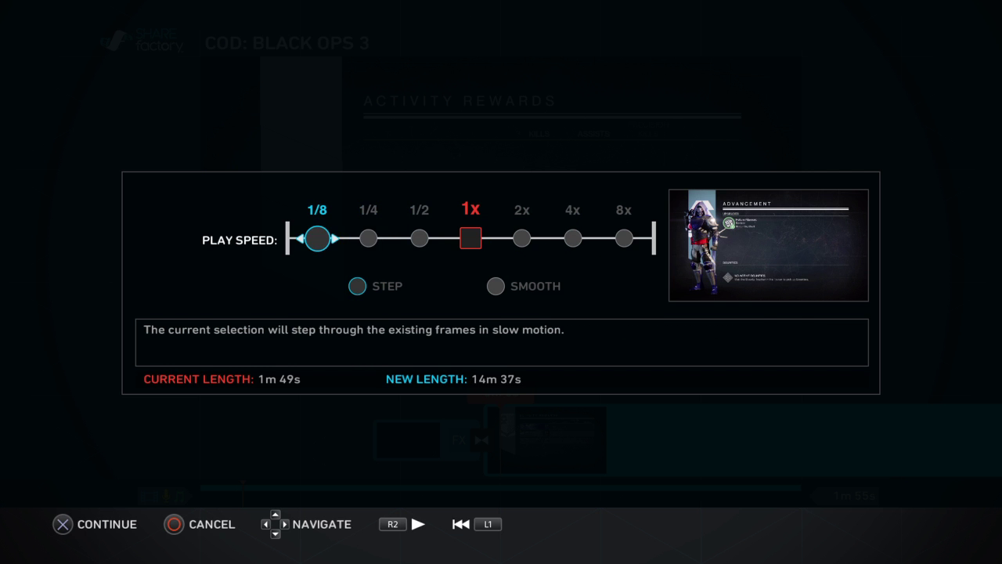
key("Right")
key("Right")
key("Right")
key("Right")
key("Right")
key("Left")
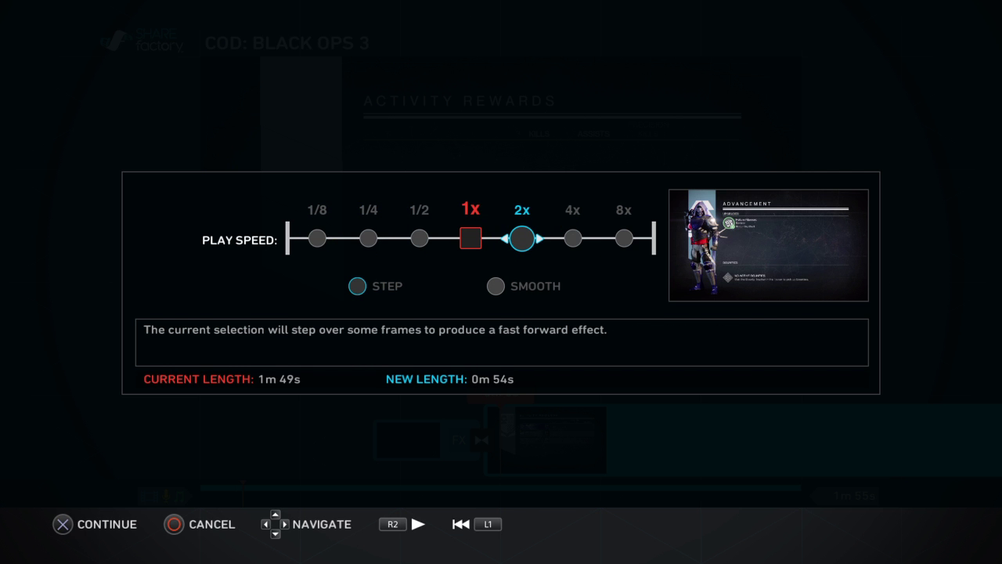
key("Return")
key("space")
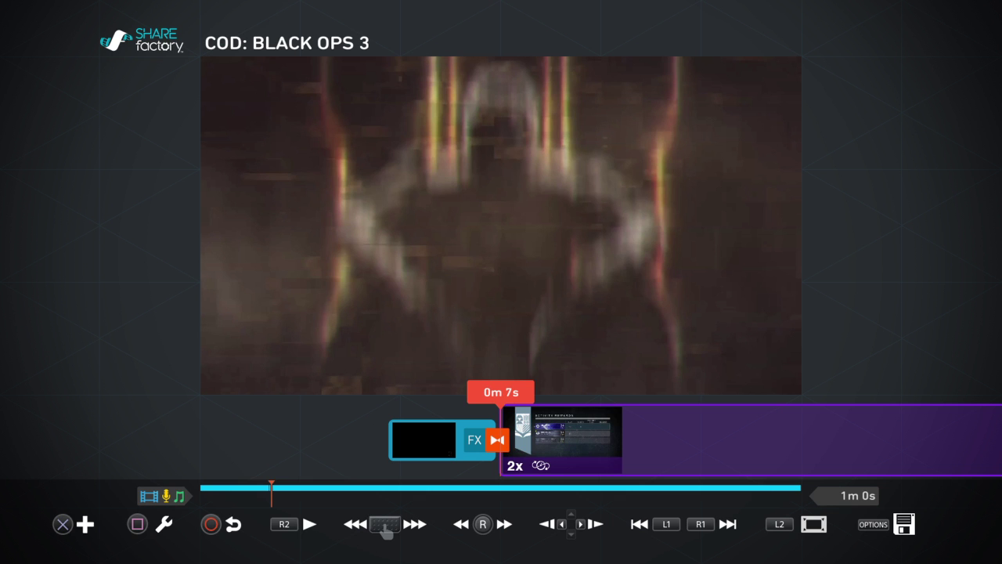
Step: Keep the Destiny clip at 2x and switch its fast-forward from Step to Smooth
key("s")
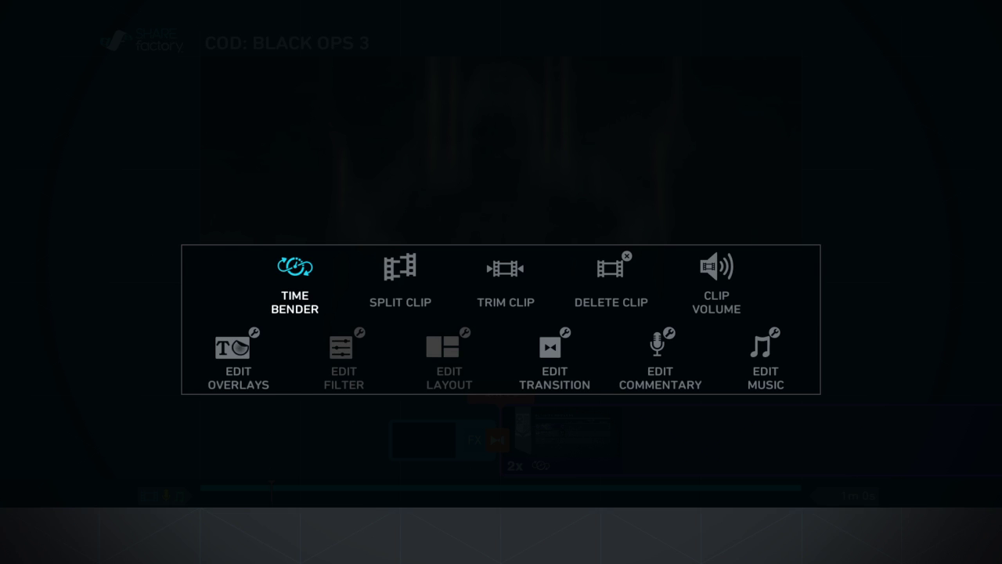
key("Return")
key("Right")
key("Left")
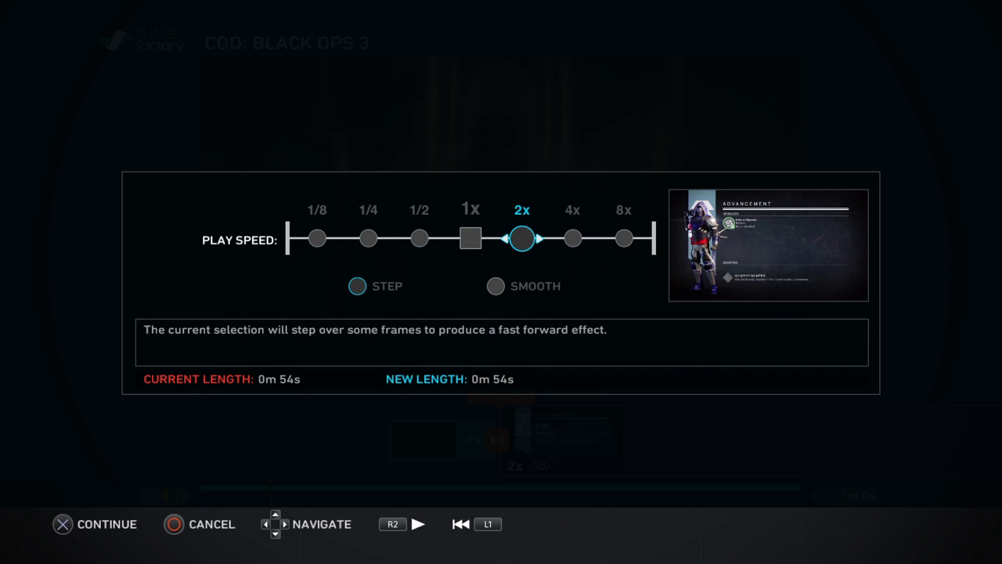
key("Down")
key("Right")
key("Left")
key("Right")
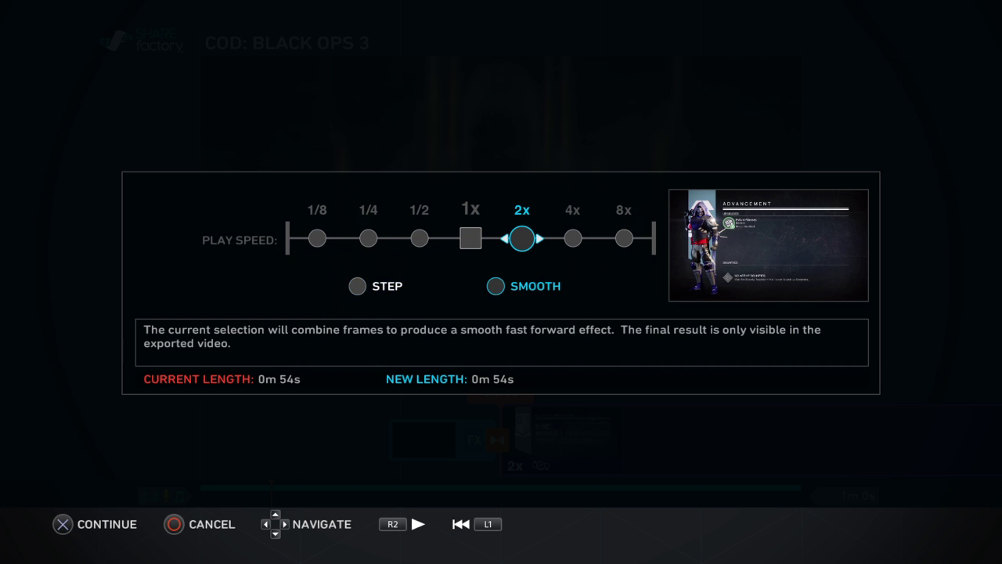
key("Left")
key("Right")
key("Return")
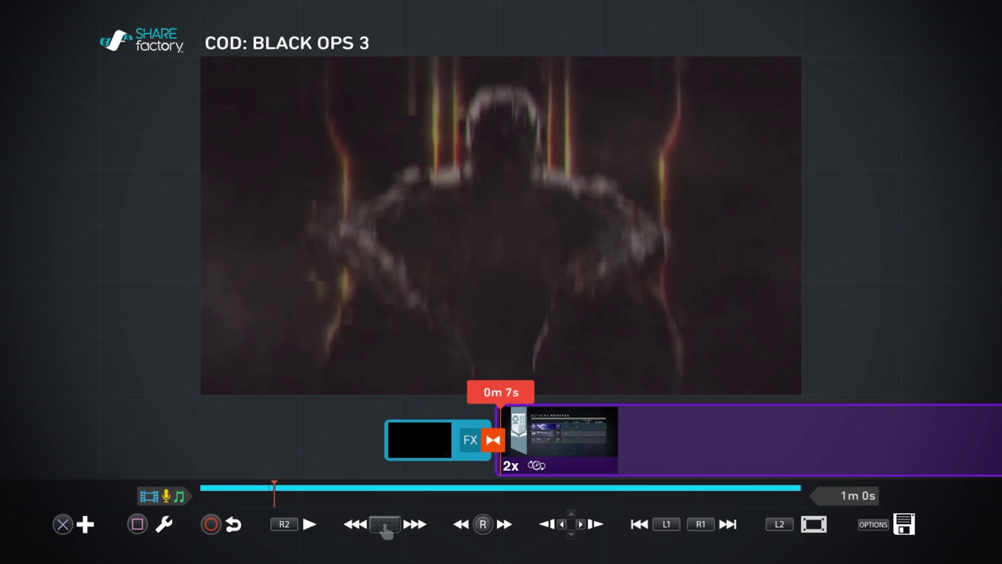
Step: Reopen Time Bender and toggle Step/Smooth, leaving the clip on Smooth
key("Return")
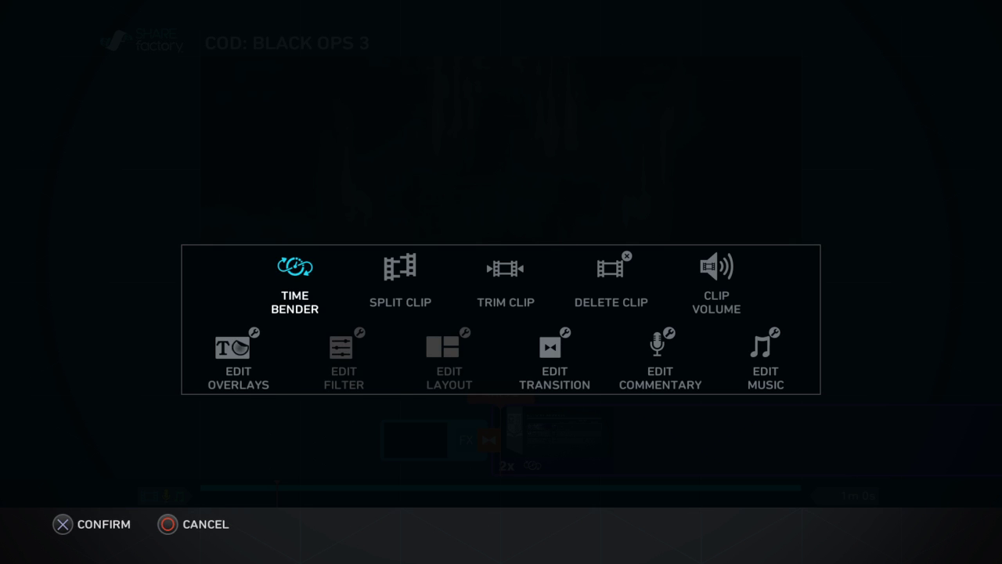
key("Return")
key("Left")
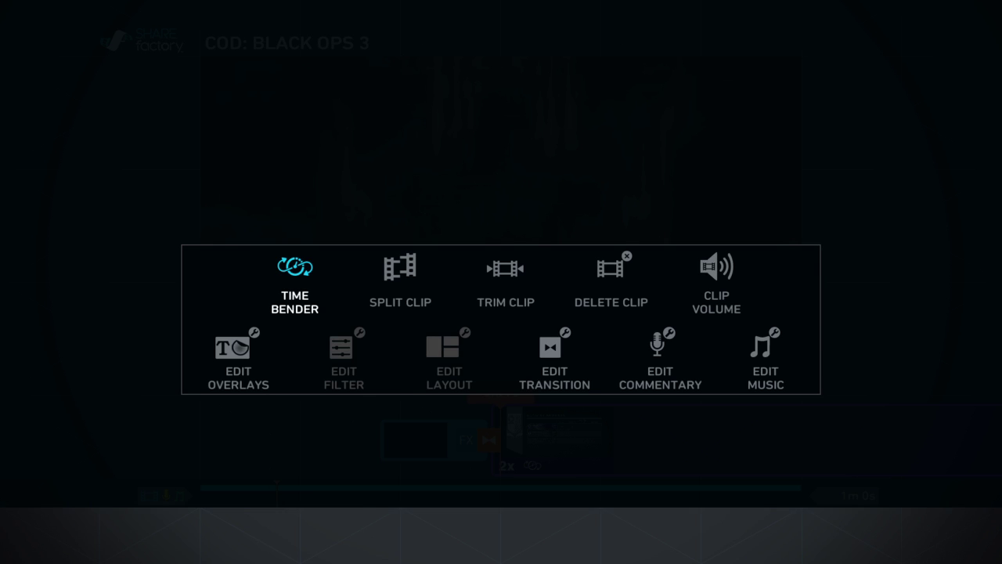
key("Return")
key("Down")
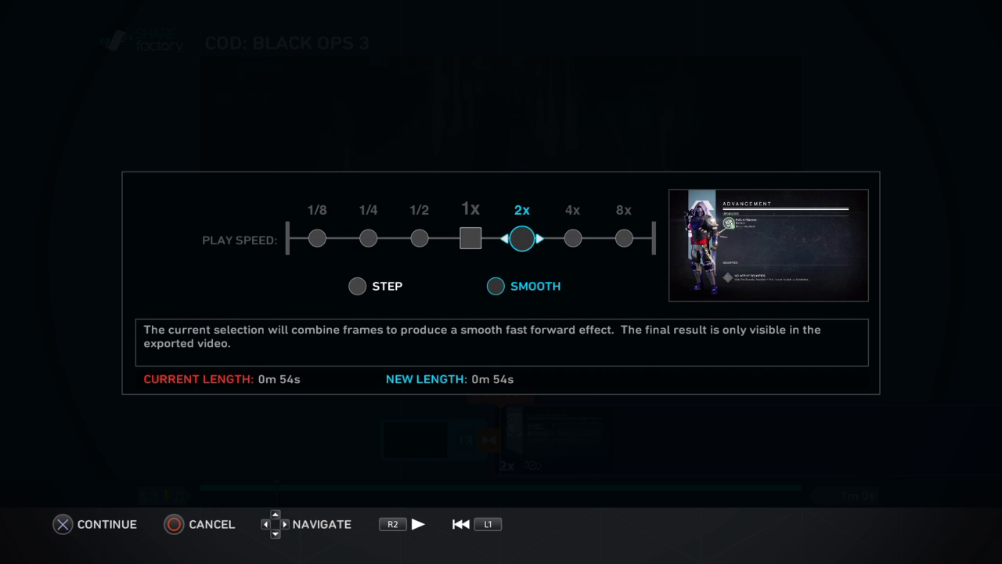
key("Up")
key("Down")
key("Left")
key("Right")
key("Left")
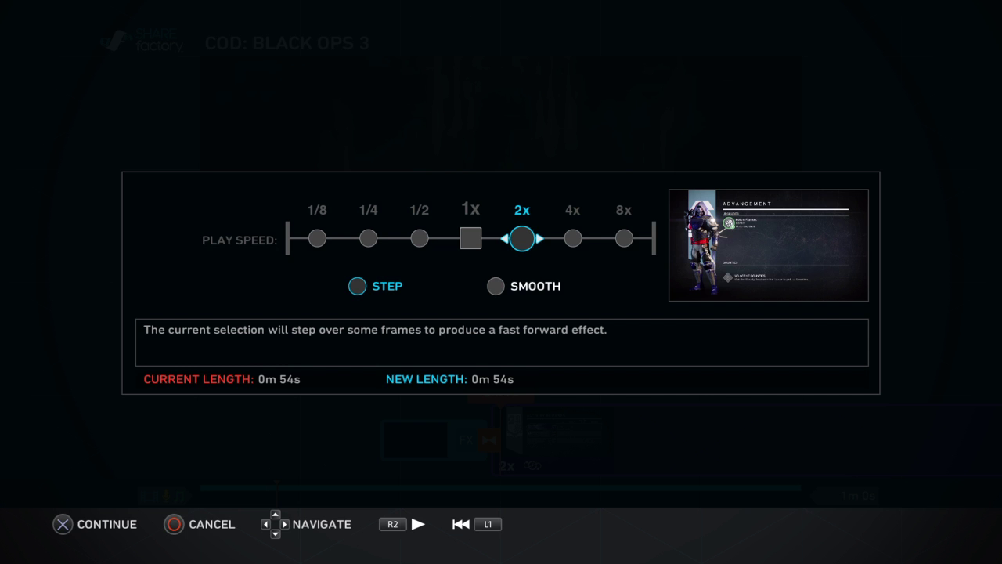
key("Right")
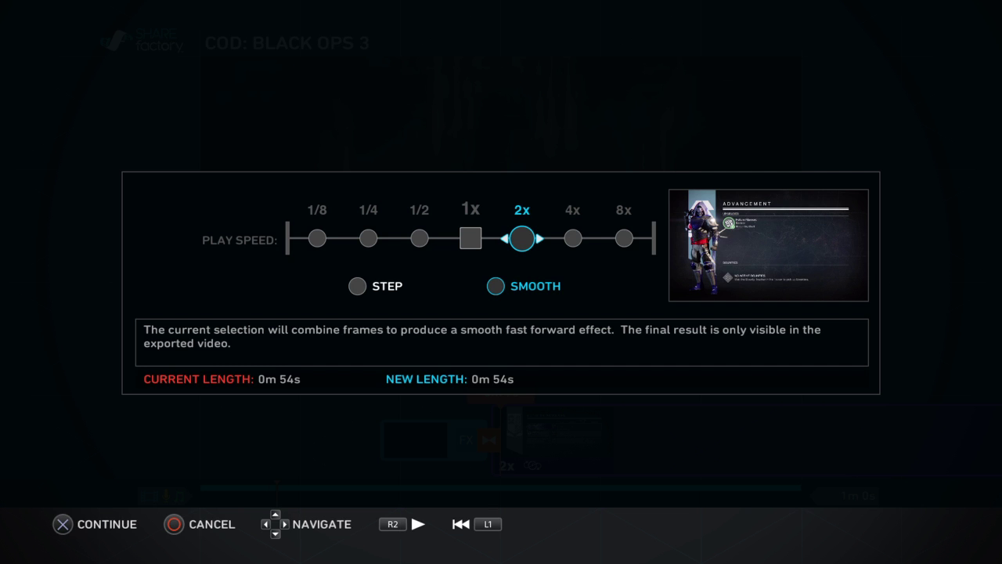
Step: Raise the play speed to 8x, cutting the project to 0m 19s
key("Up")
key("Left")
key("Left")
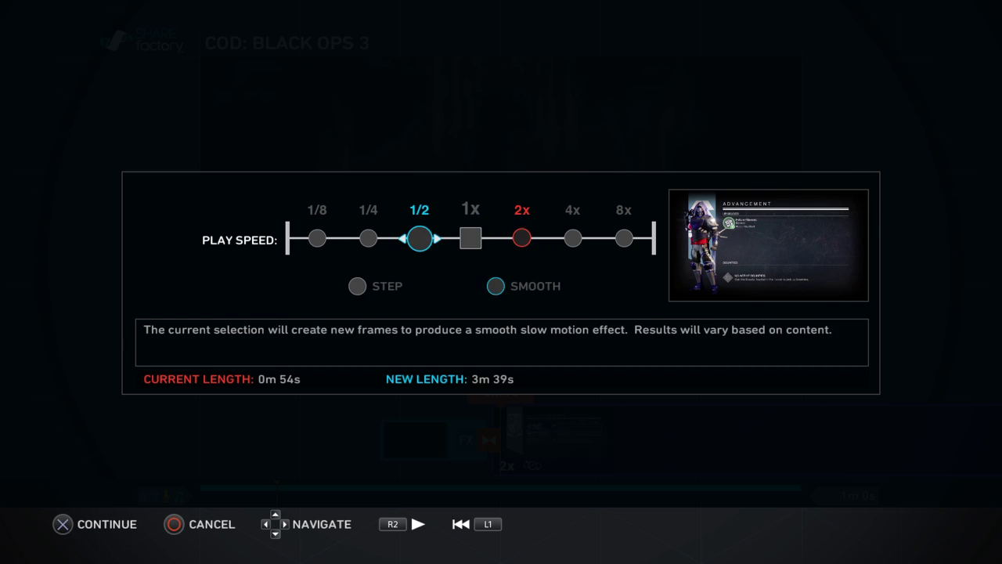
key("Right")
key("Right")
key("Right")
key("Right")
key("Left")
key("Right")
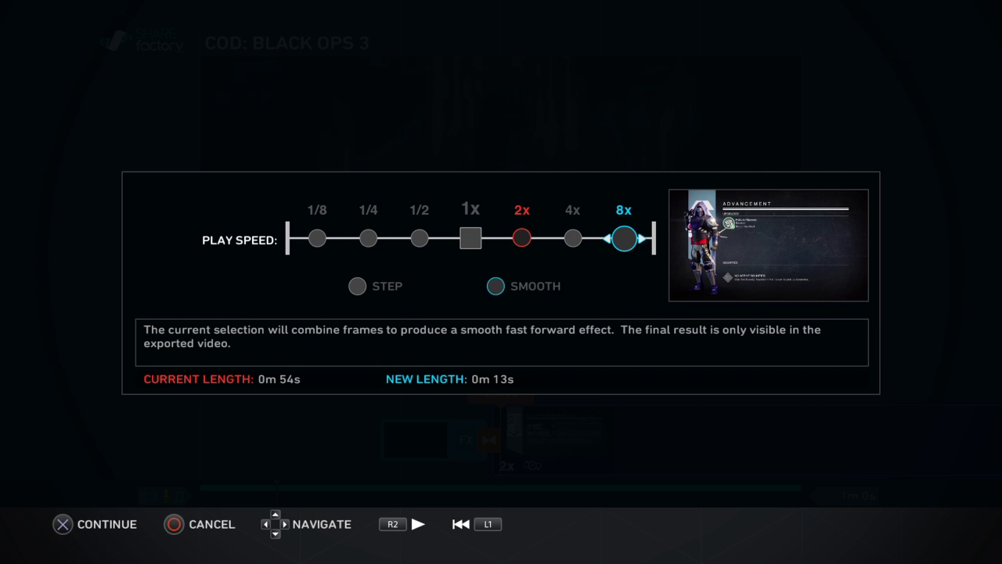
key("Return")
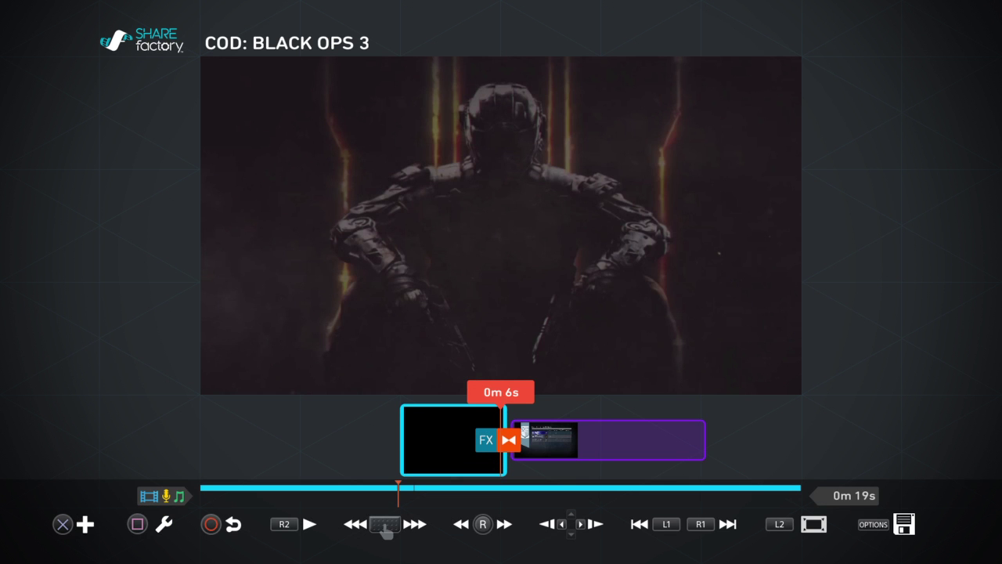
Step: Play the 19-second project, rewind, and open the 8x Destiny clip's edit options
key("space")
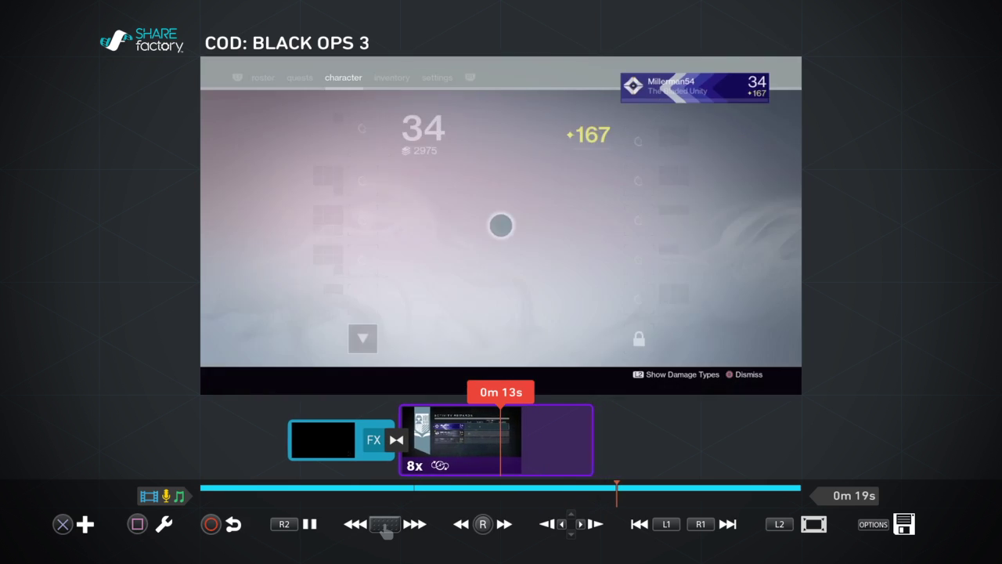
key("Left")
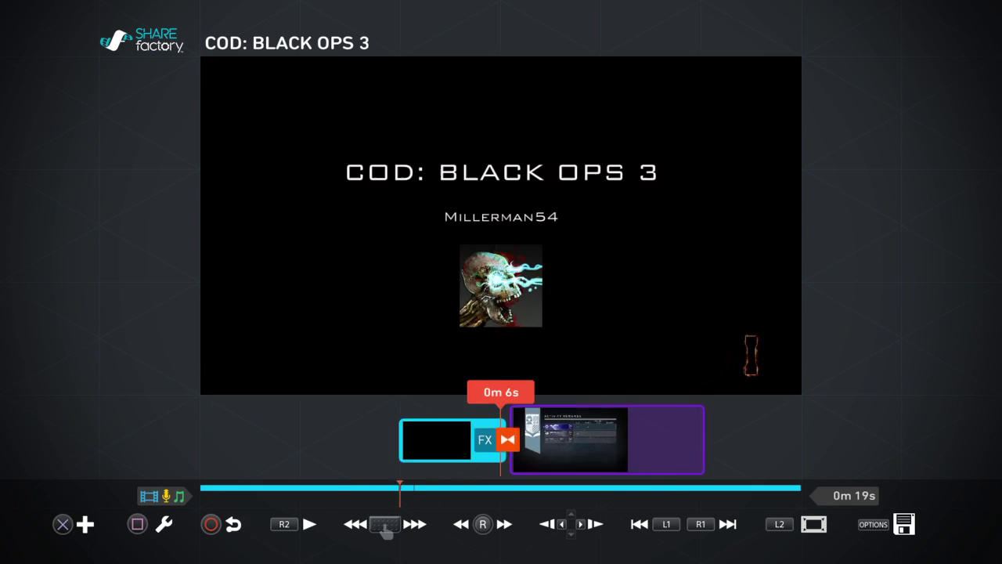
key("Right")
key("Return")
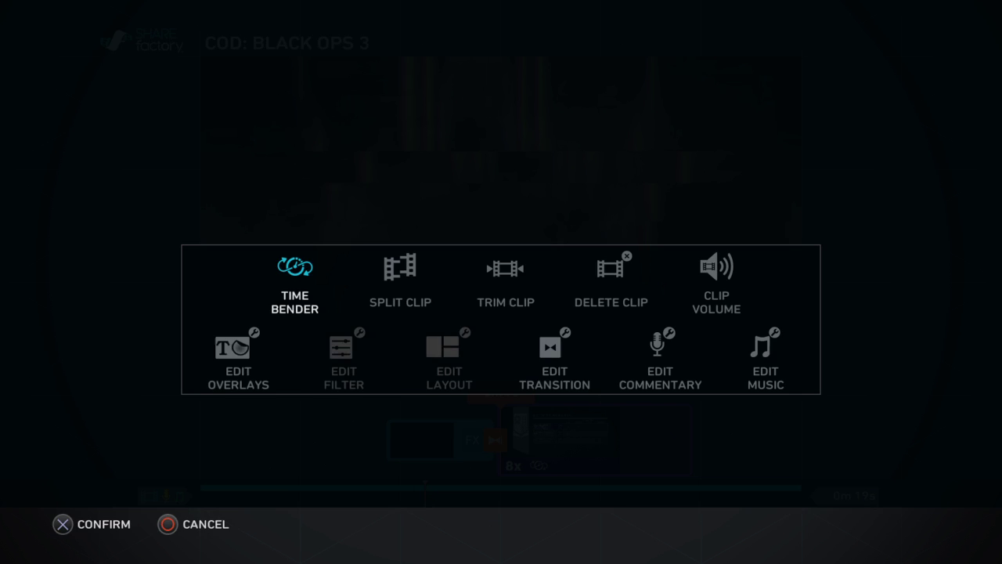
Step: Set the Destiny clip to 1/2 smooth slow motion, stretching the project to 3m 45s
key("Return")
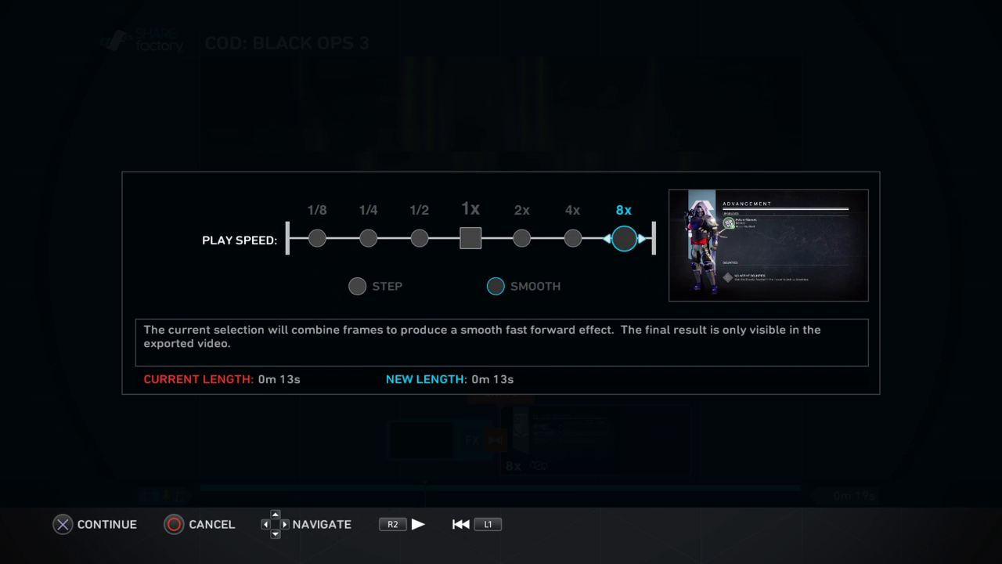
key("Left")
key("Left")
key("Left")
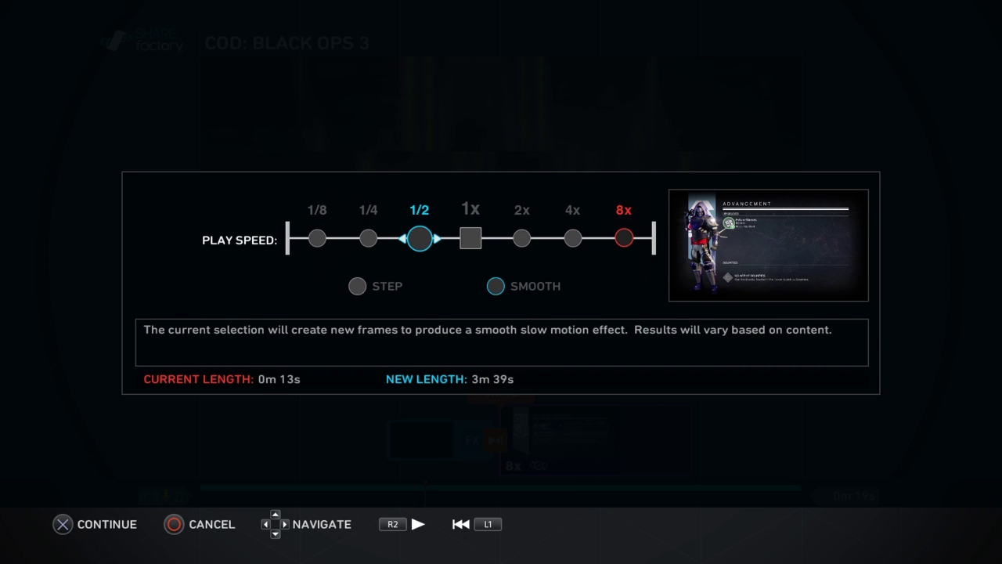
key("Right")
key("Left")
key("Return")
key("Return")
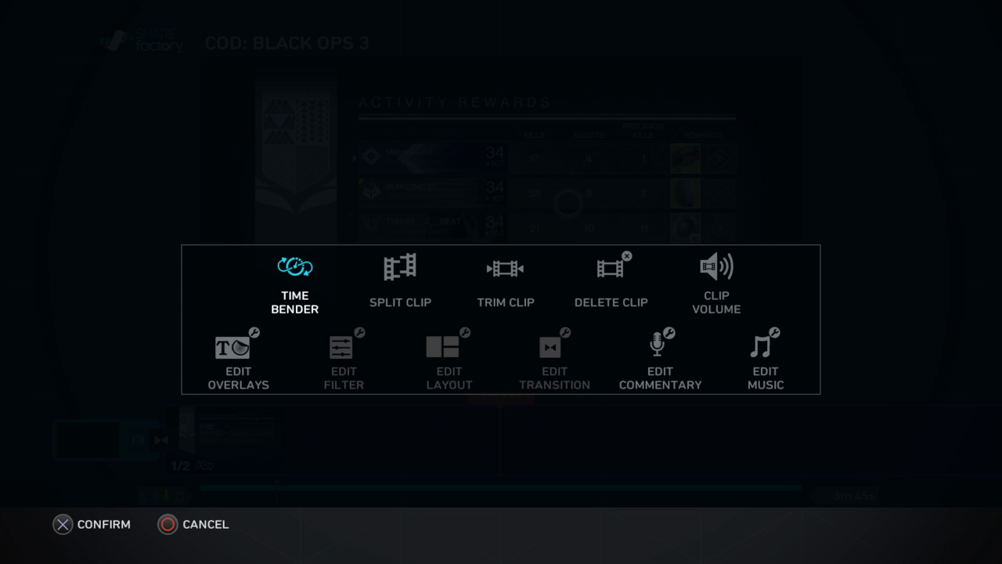
key("Escape")
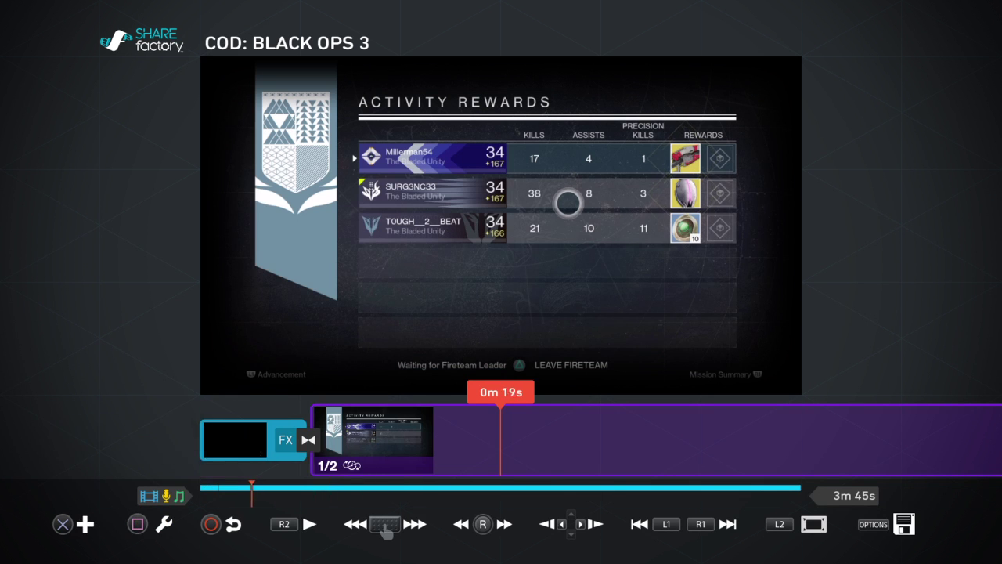
Step: Play back the half-speed clip, pausing on Activity Rewards, then reopen its edit options
key("Left")
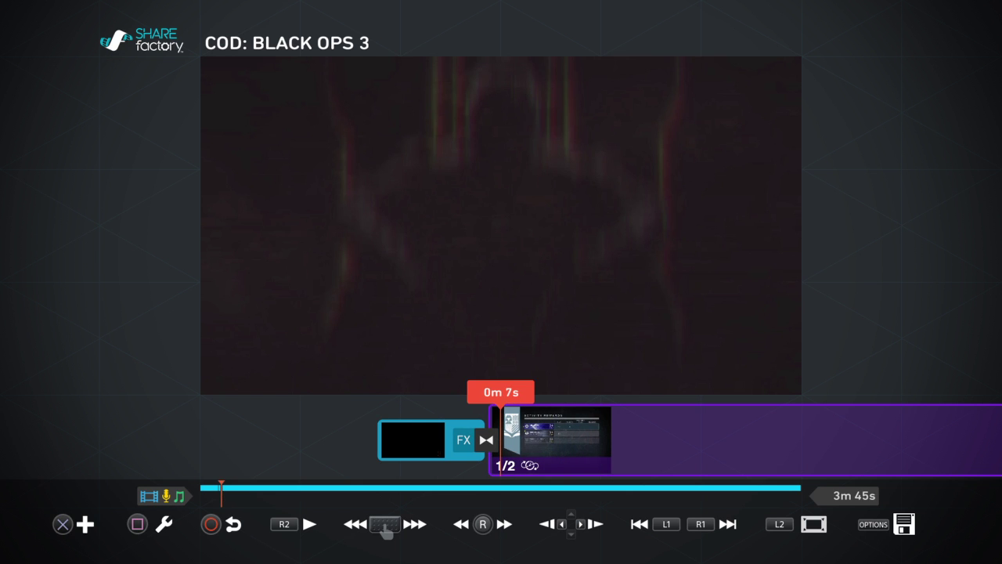
key("space")
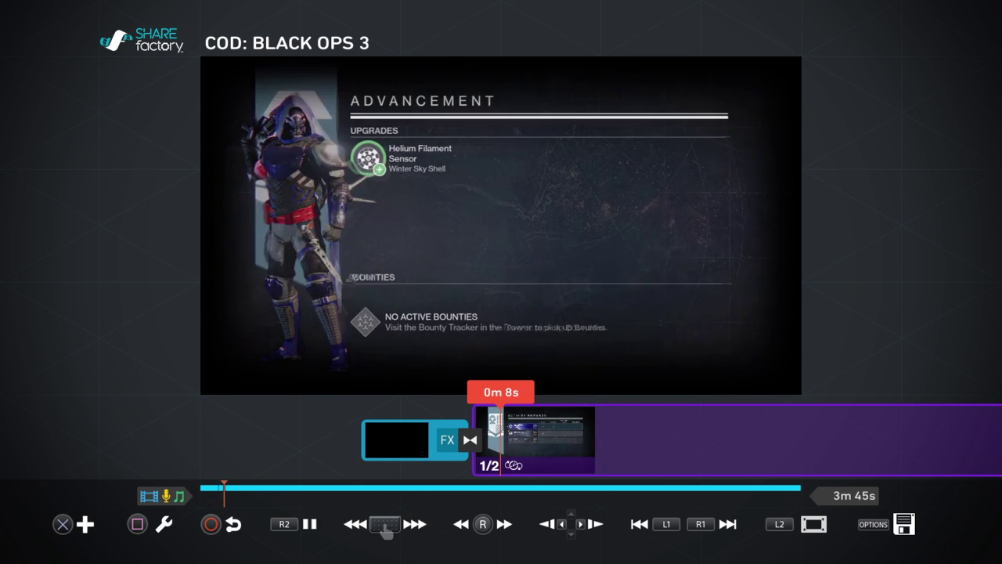
key("space")
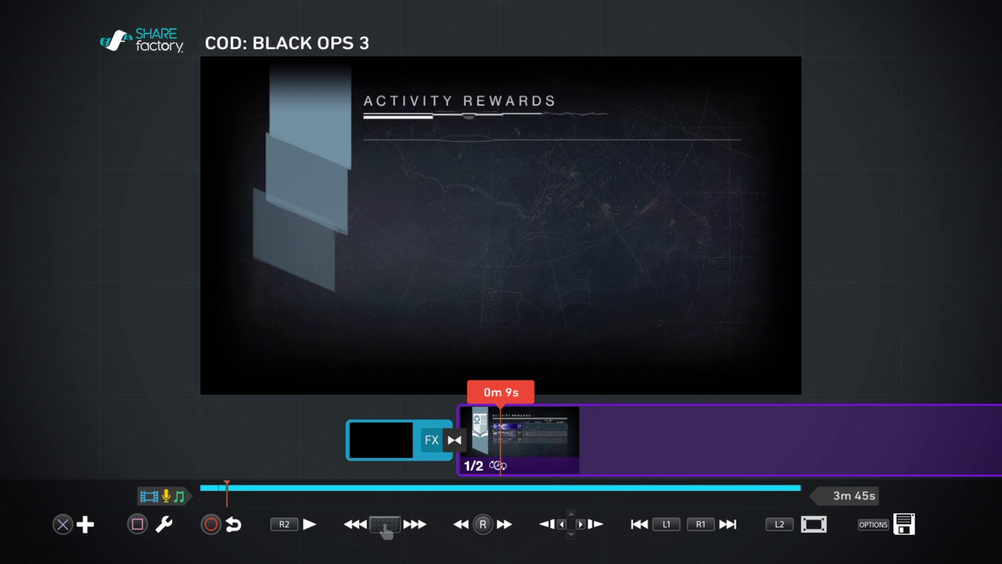
key("space")
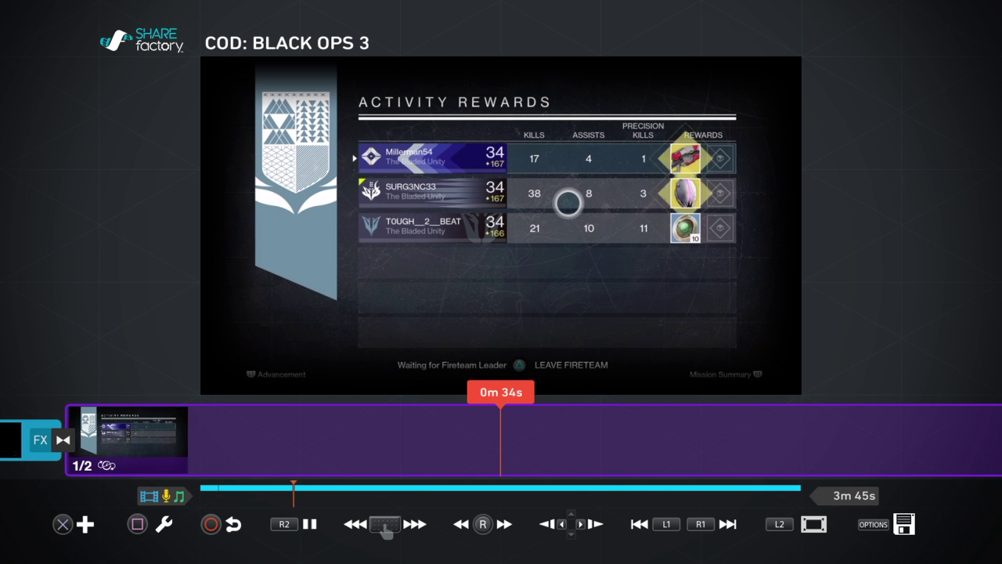
key("Left")
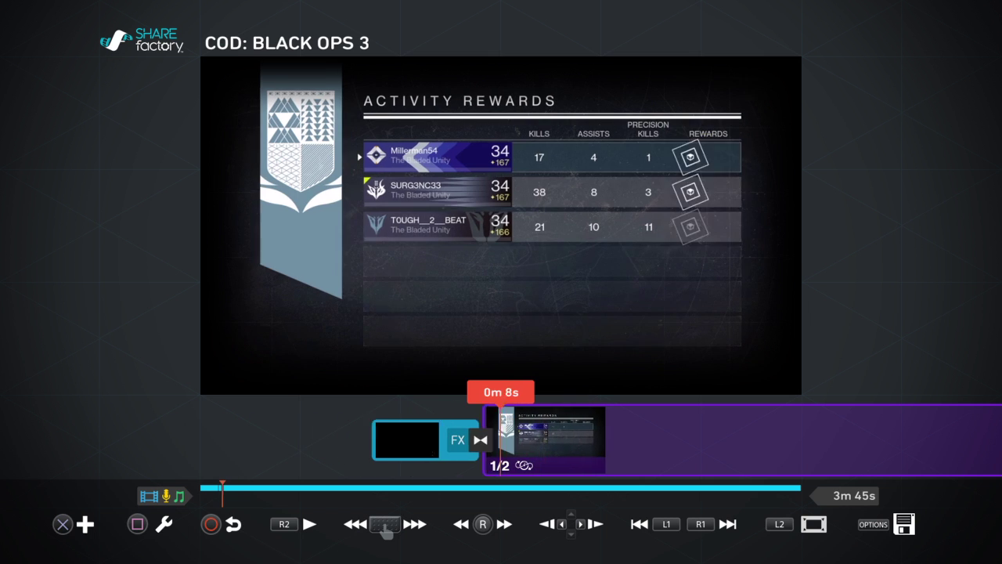
key("Return")
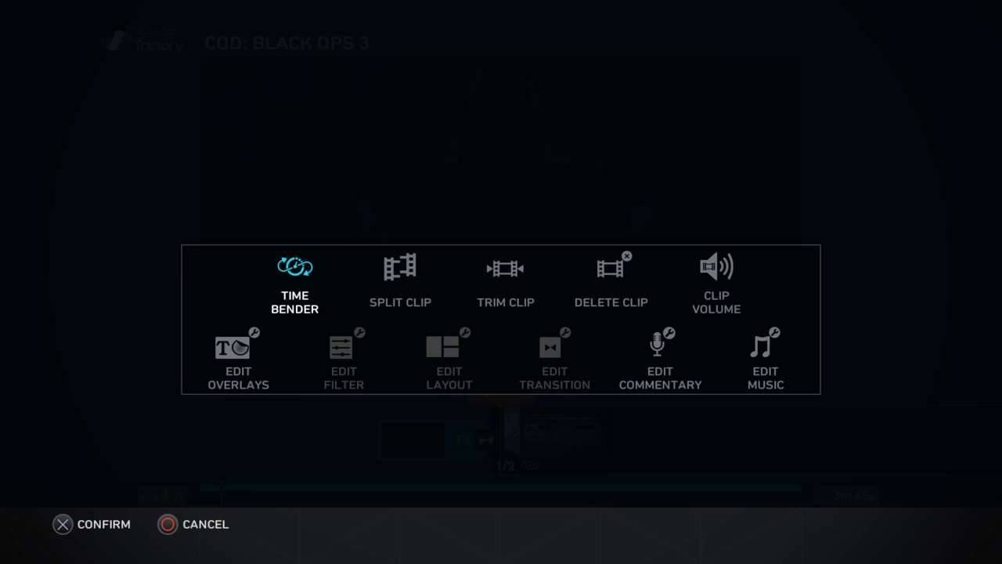
Step: Apply 1/4 smooth slow motion, preview the 7m 24s result, and reopen Time Bender
key("Return")
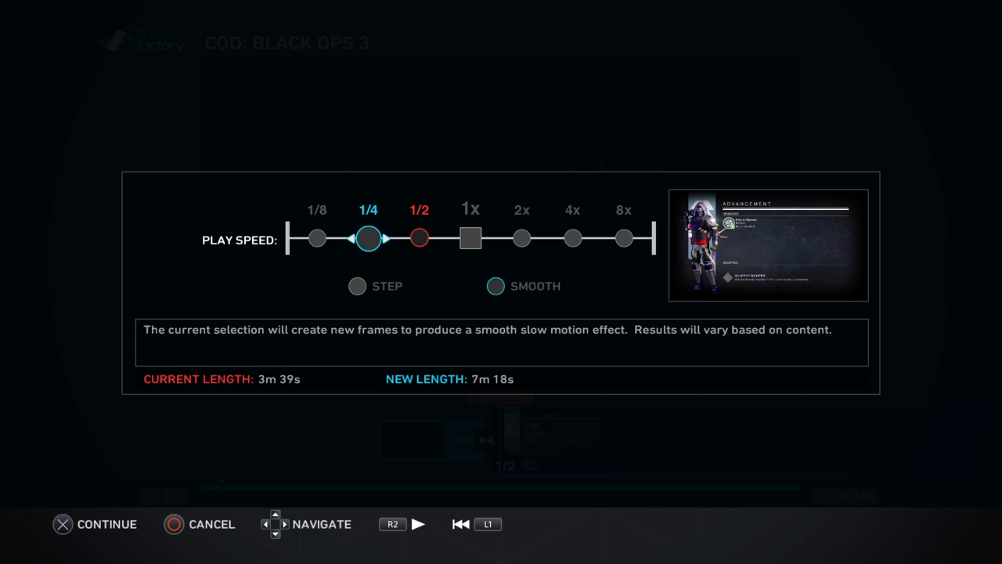
key("Return")
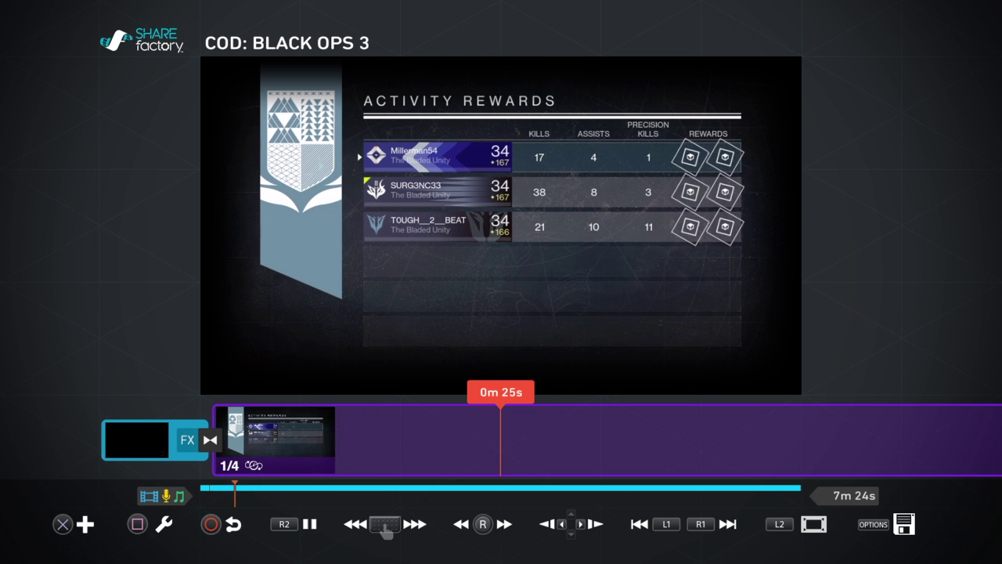
key("Right")
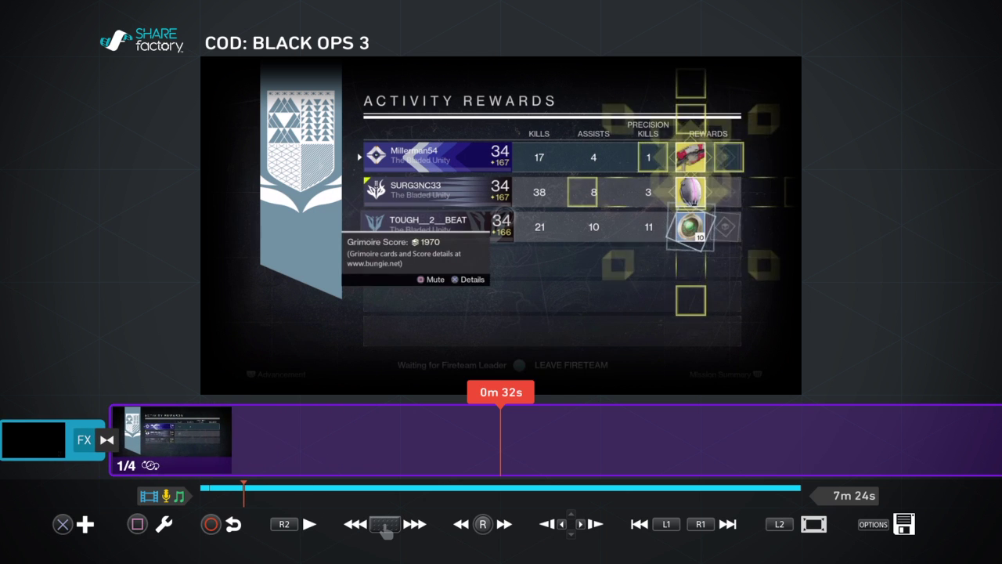
key("space")
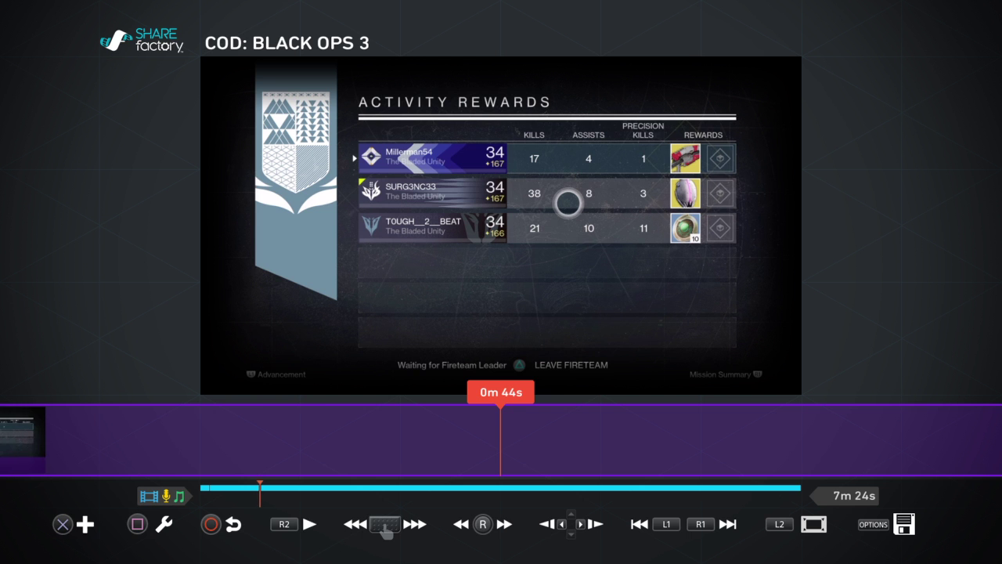
key("Left")
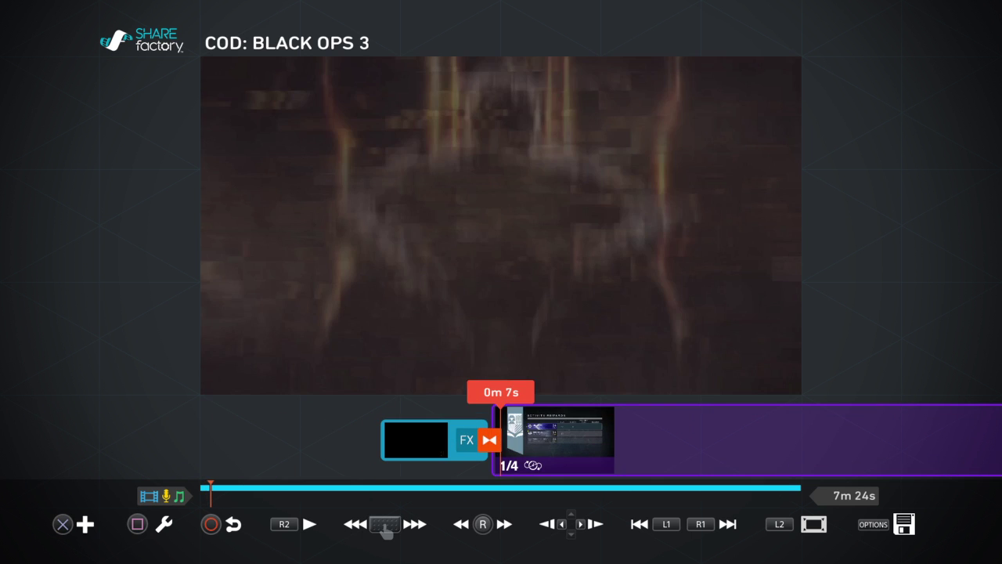
key("Return")
key("Return")
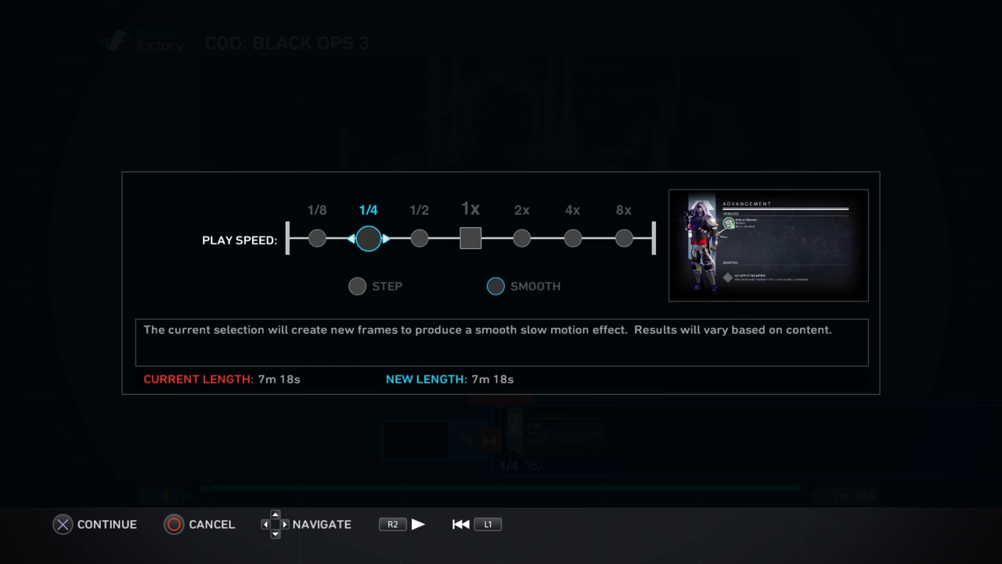
key("Return")
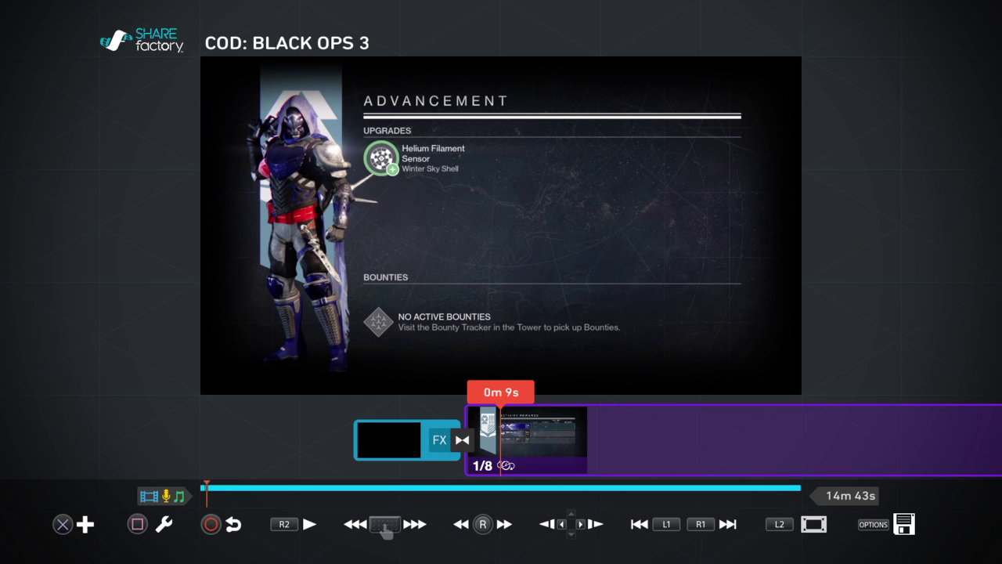
Step: Scrub the 1/8-speed preview and cancel the Exit Project prompt to stay in the project
key("Right")
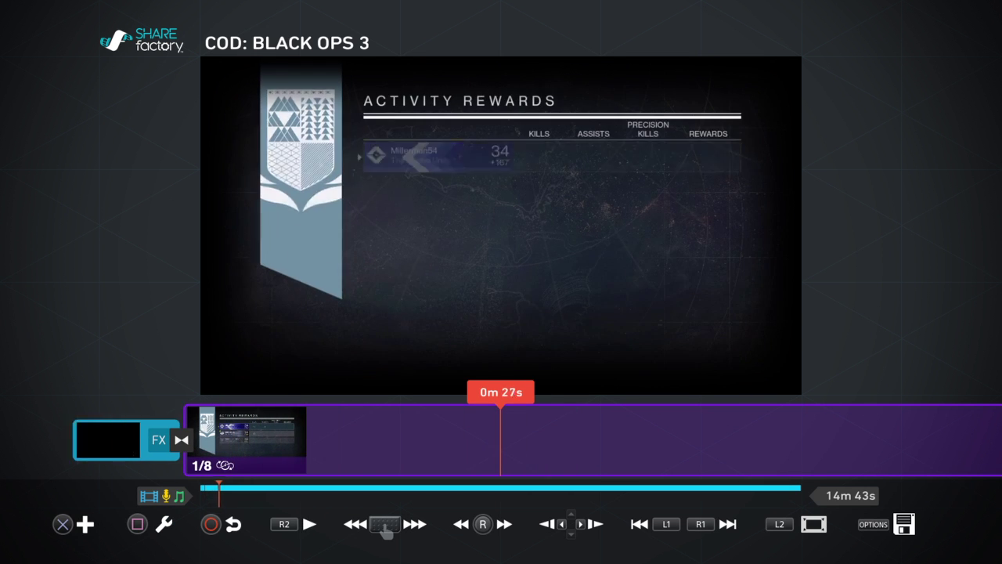
key("Right")
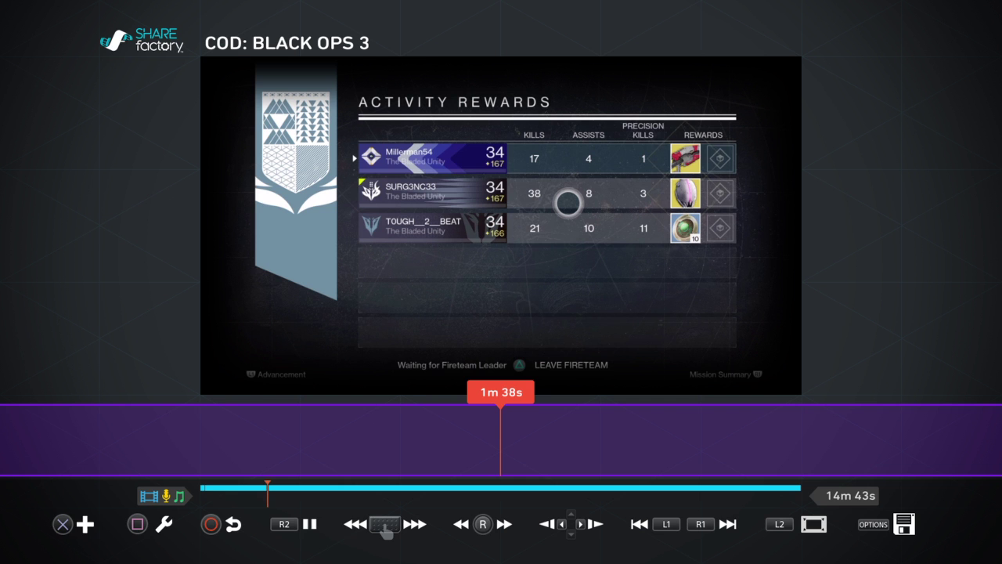
key("Left")
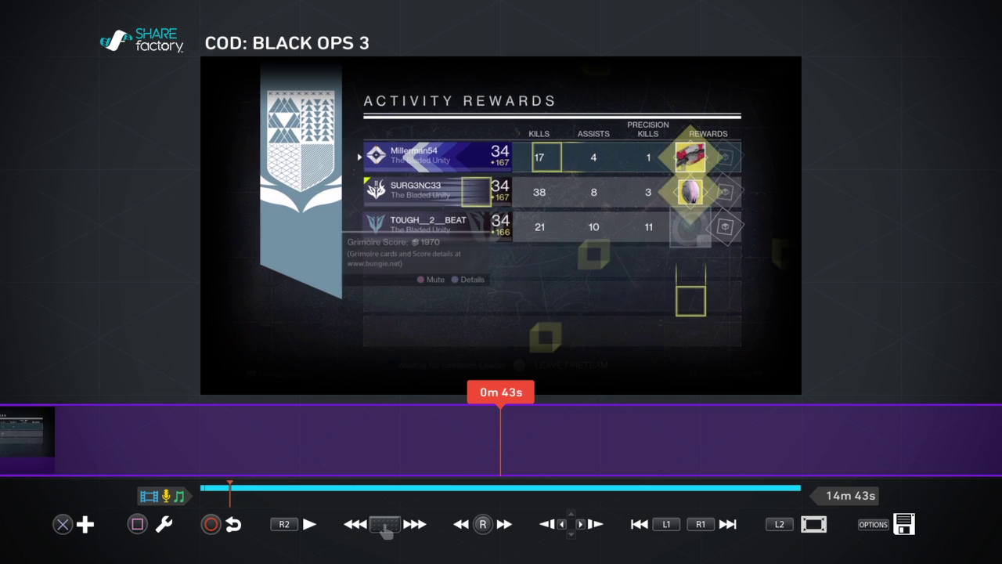
key("Escape")
key("Left")
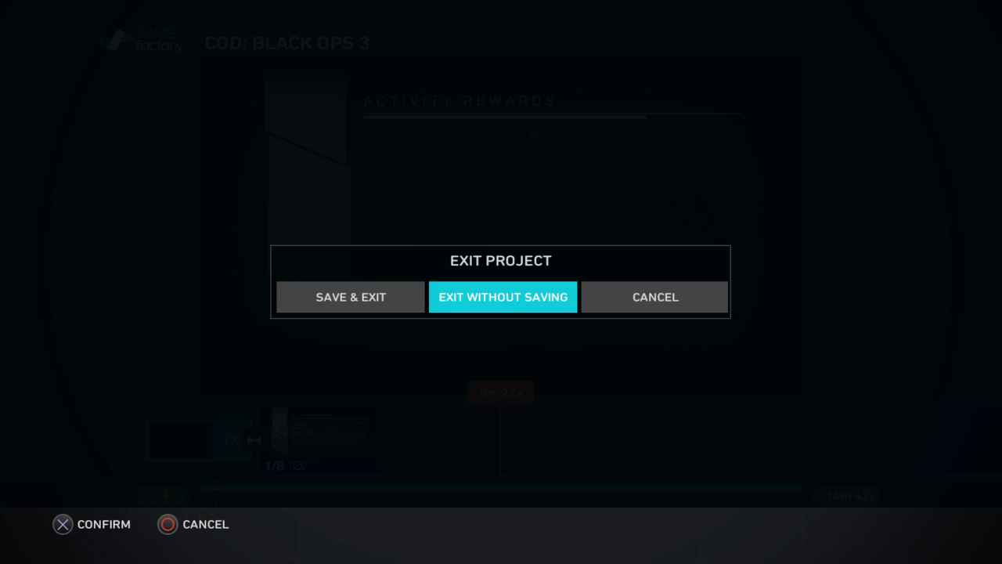
key("Right")
key("Return")
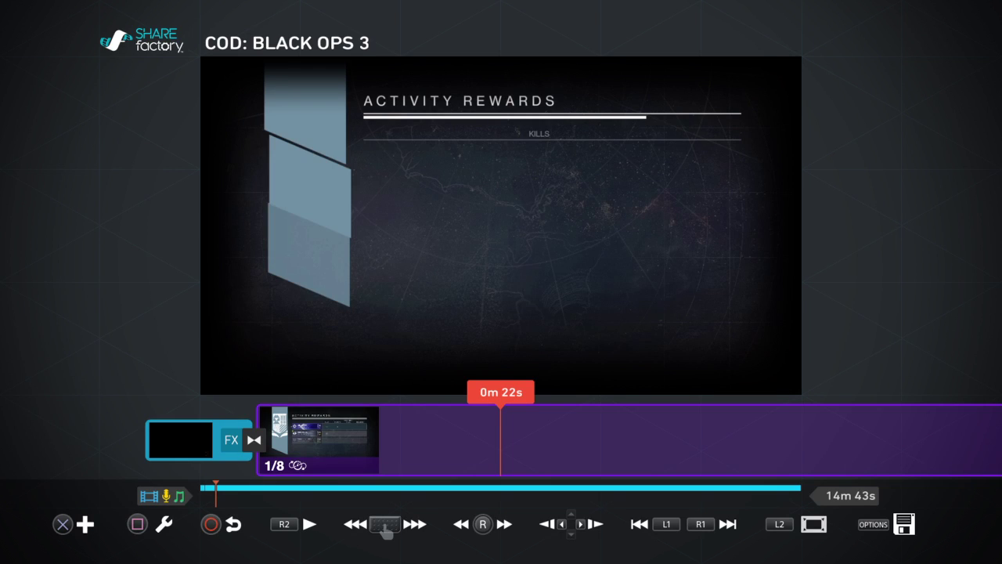
Step: Return the Destiny clip to normal 1x speed, restoring the 1m 55s project
key("Return")
key("Return")
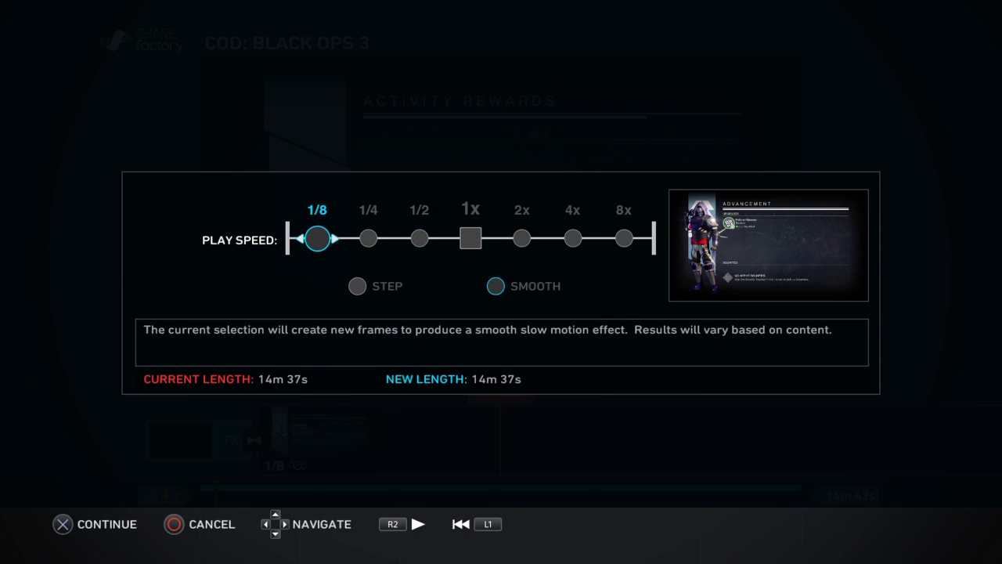
key("Right")
key("Right")
key("Right")
key("Return")
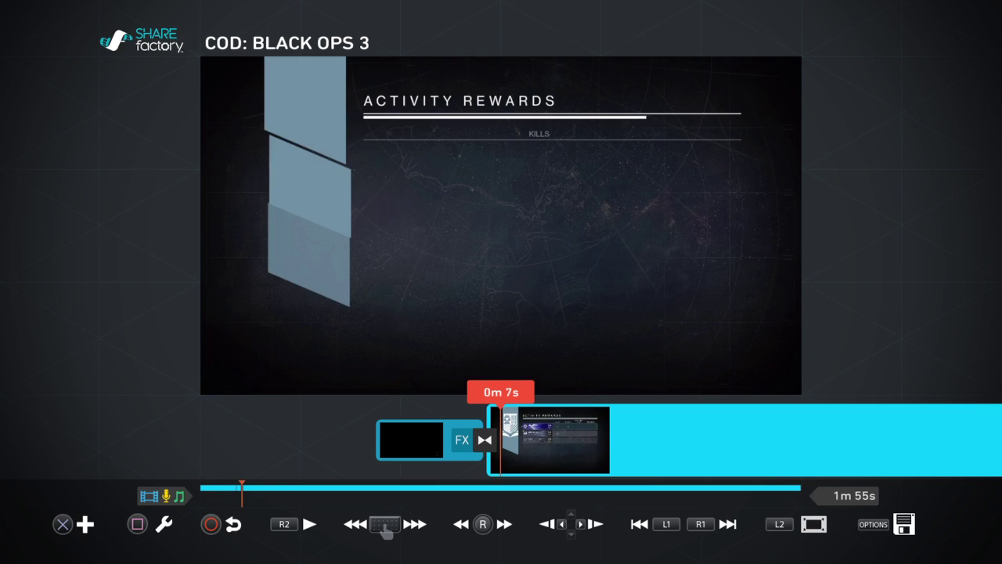
key("Return")
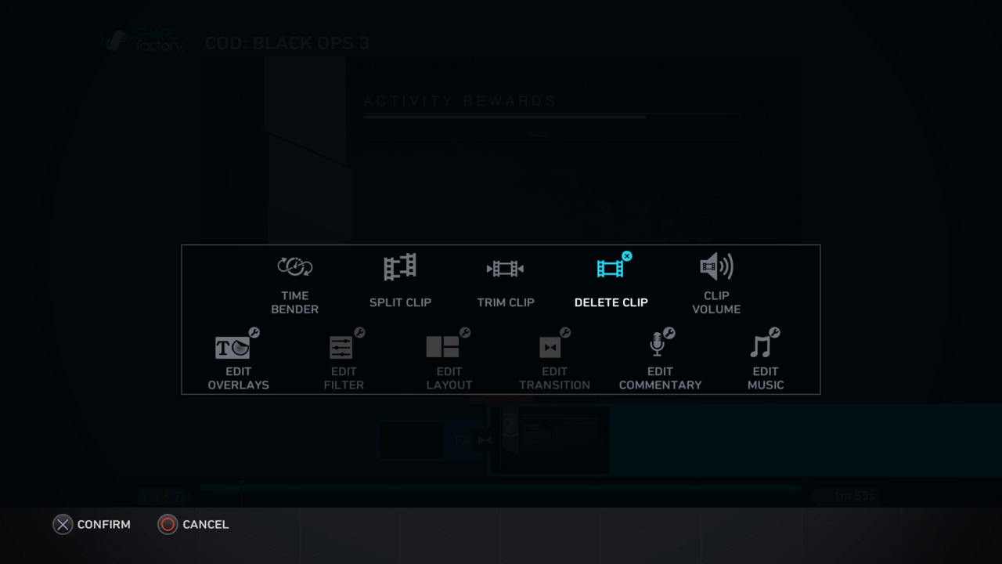
key("Escape")
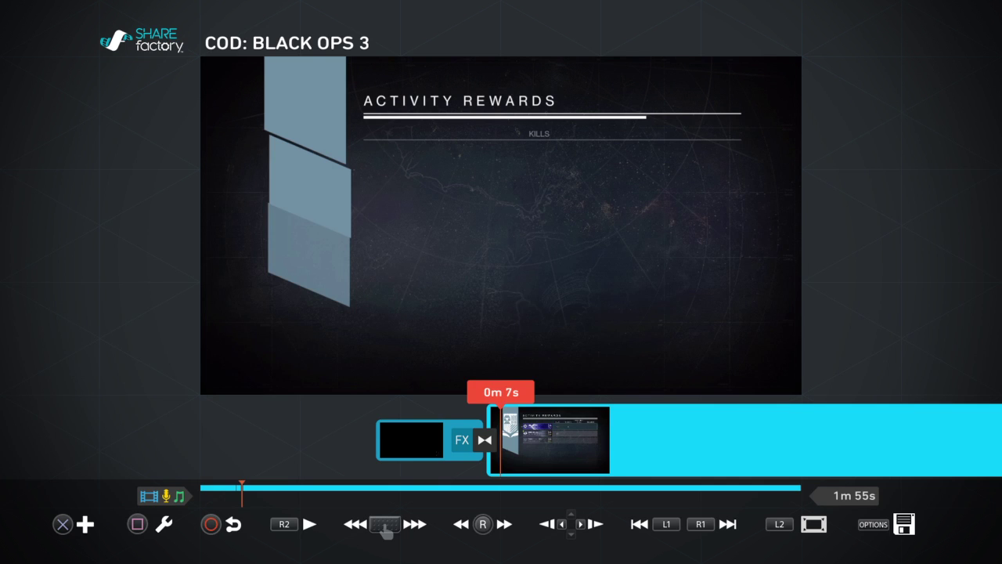
key("Return")
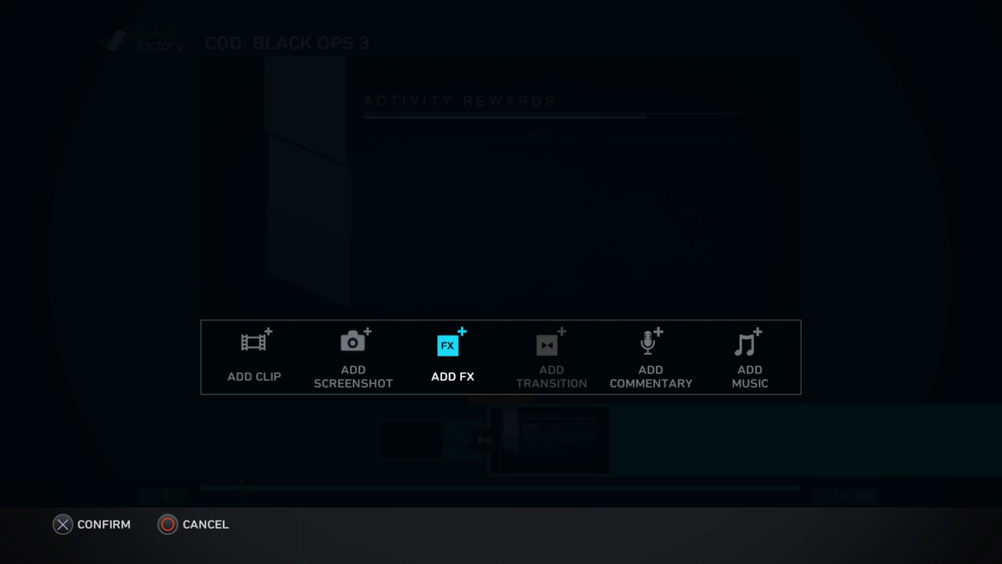
Step: Compare the skull and car photo stickers, then add the car photo sticker to the video
key("Return")
key("Right")
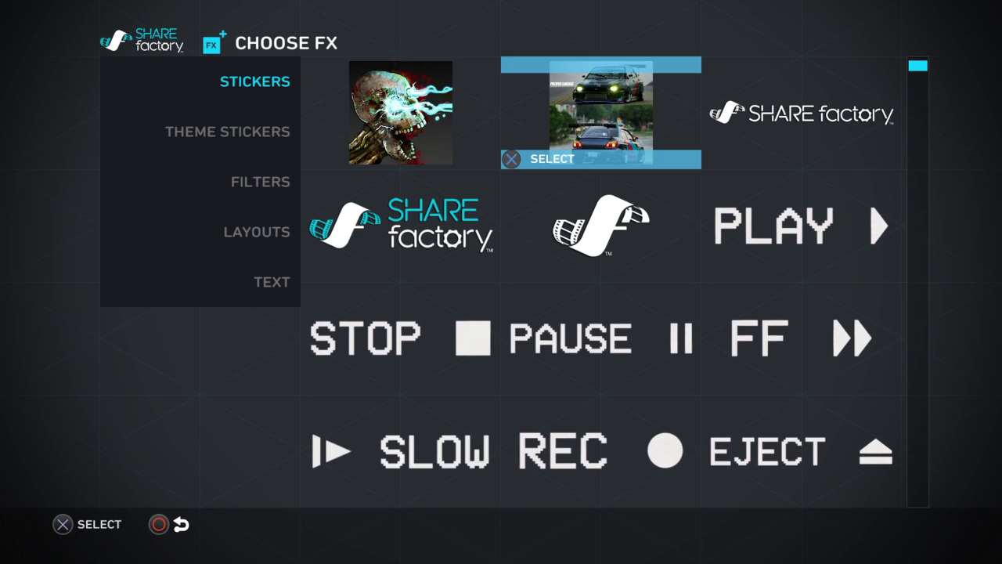
key("Left")
key("Left")
key("Right")
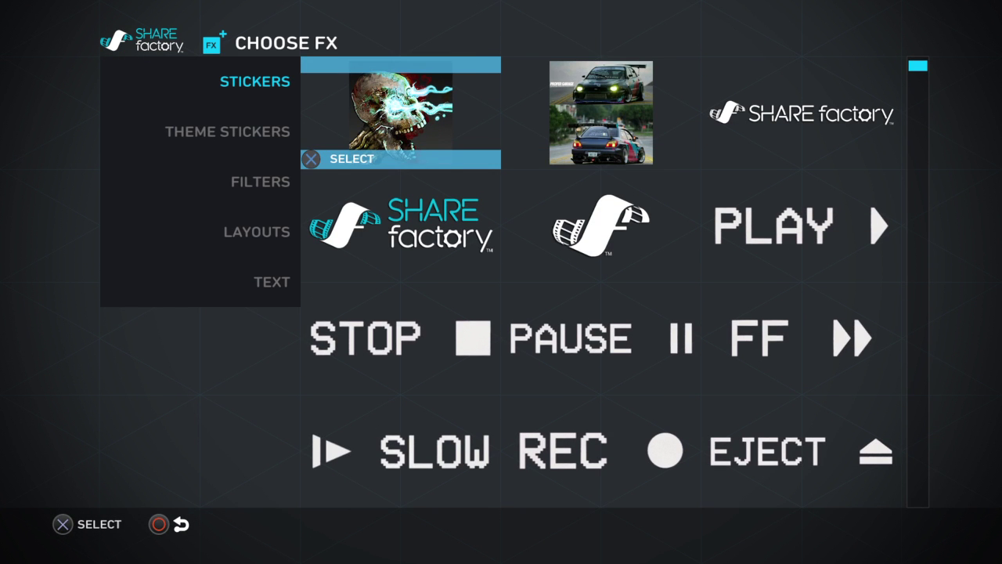
key("Right")
key("Left")
key("Right")
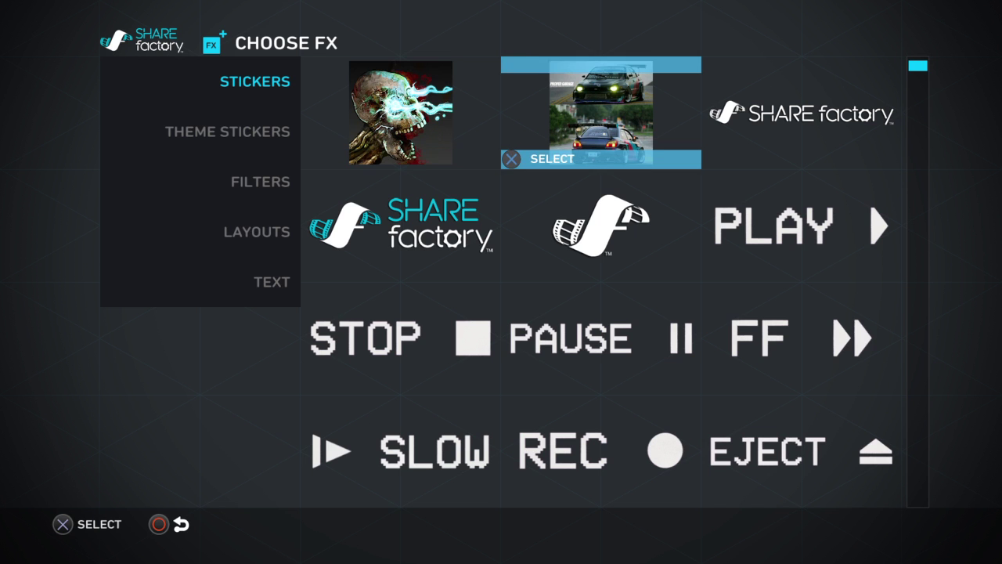
key("Left")
key("Right")
key("Return")
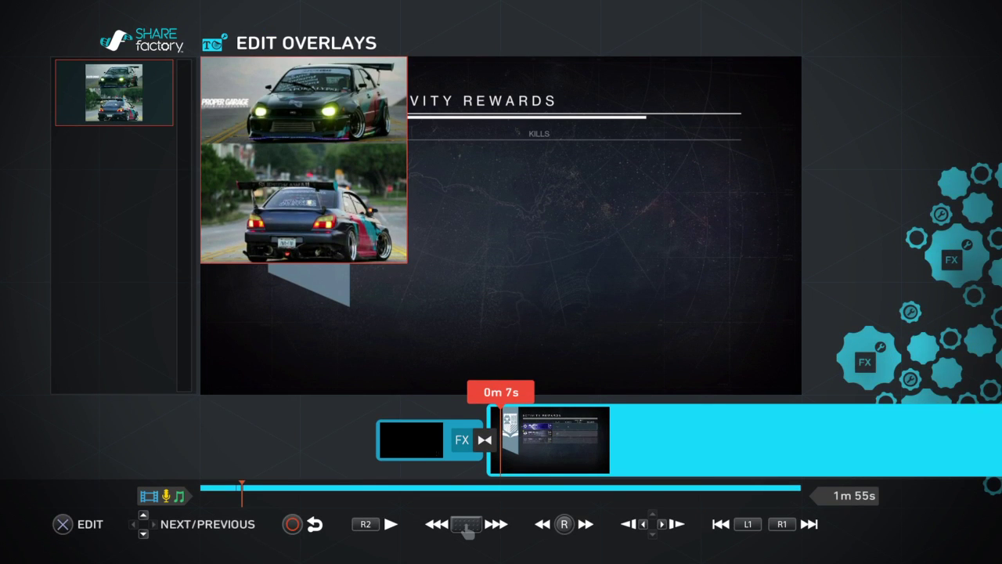
Step: Preview the car sticker over the score rows, then return to the clip's edit options
key("Right")
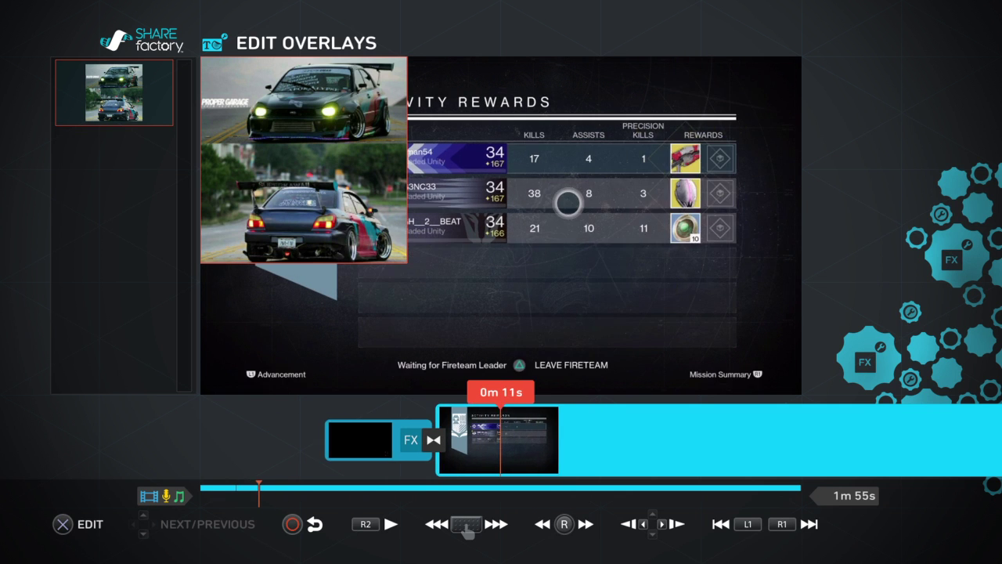
key("Left")
key("Right")
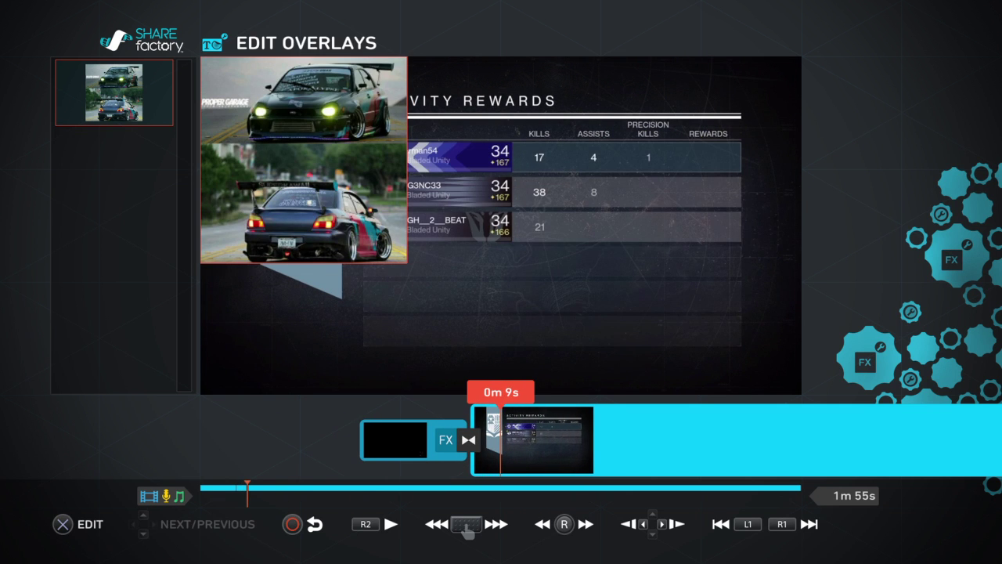
key("Escape")
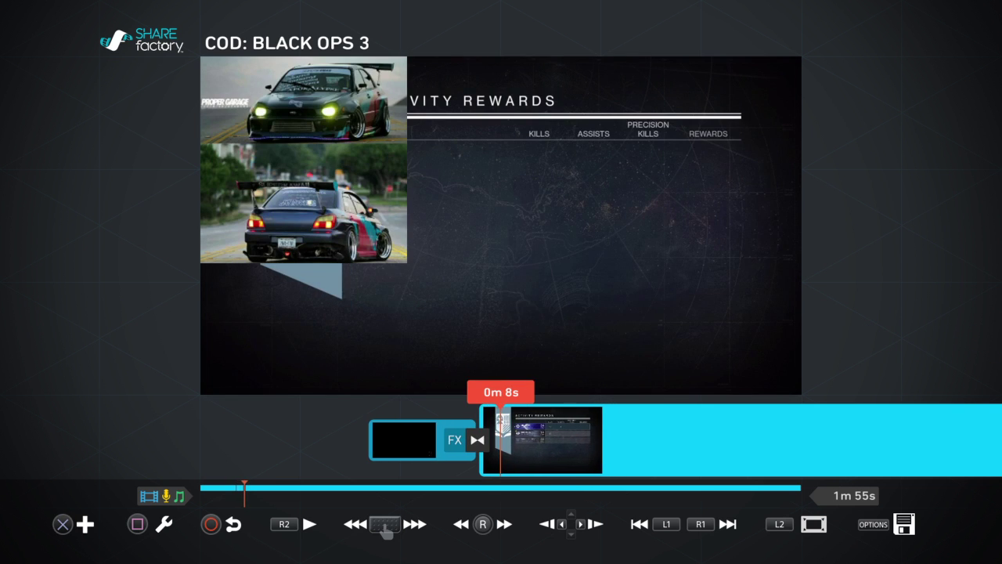
key("Return")
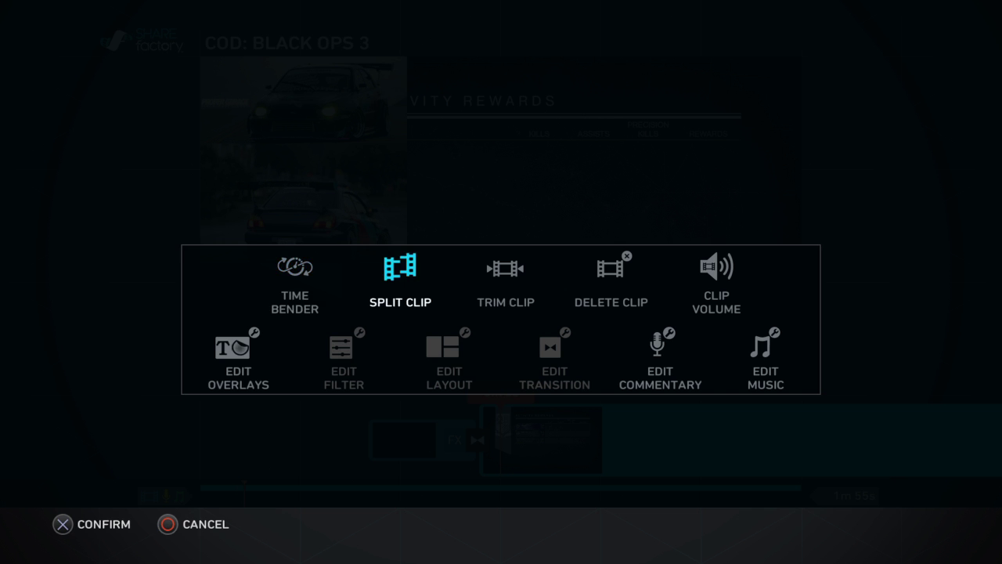
Step: Open the sticker browser and look over the playback-word stickers like PAUSE and FF
key("Escape")
key("Return")
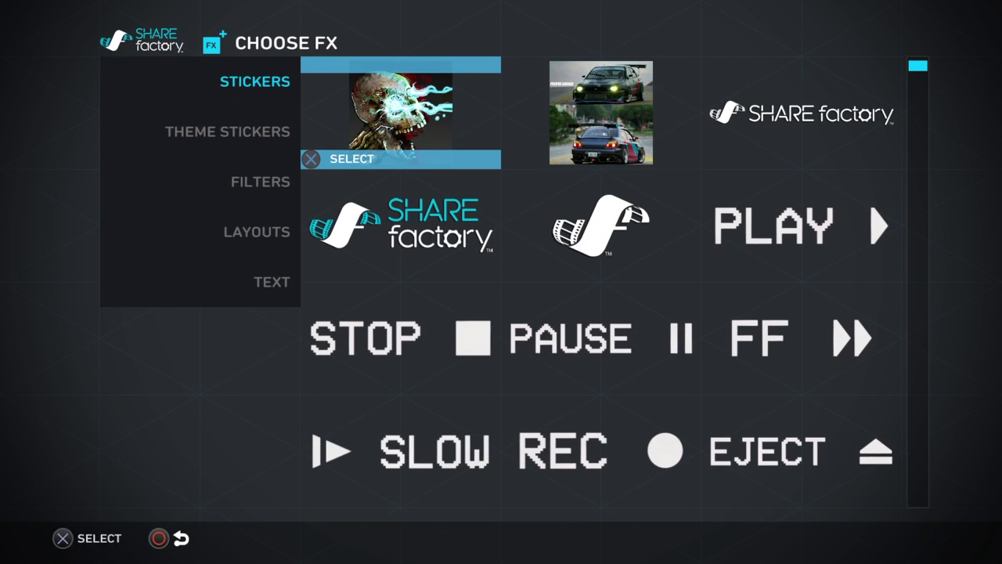
key("Right")
key("Right")
key("Down")
key("Down")
key("Down")
key("Up")
key("Left")
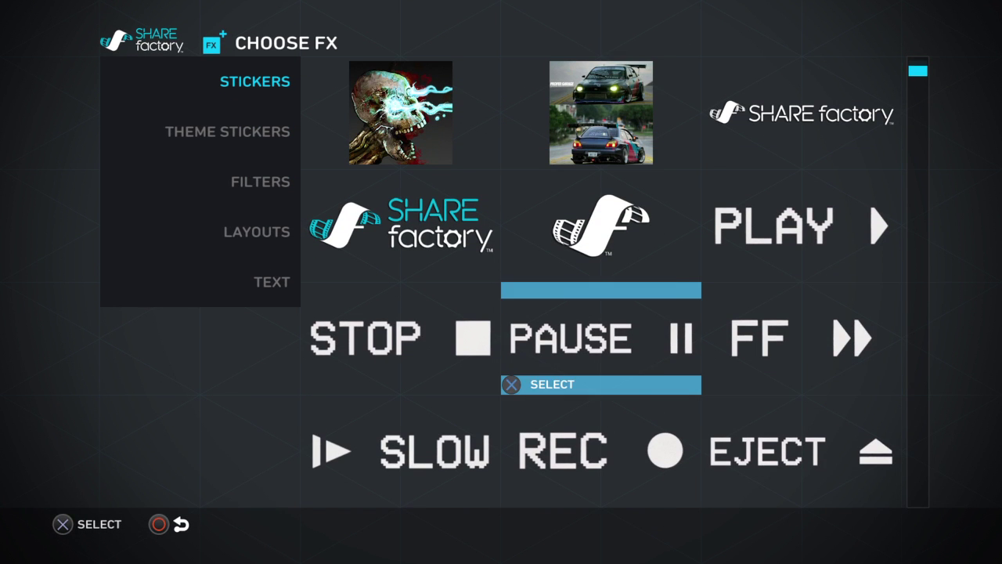
key("Right")
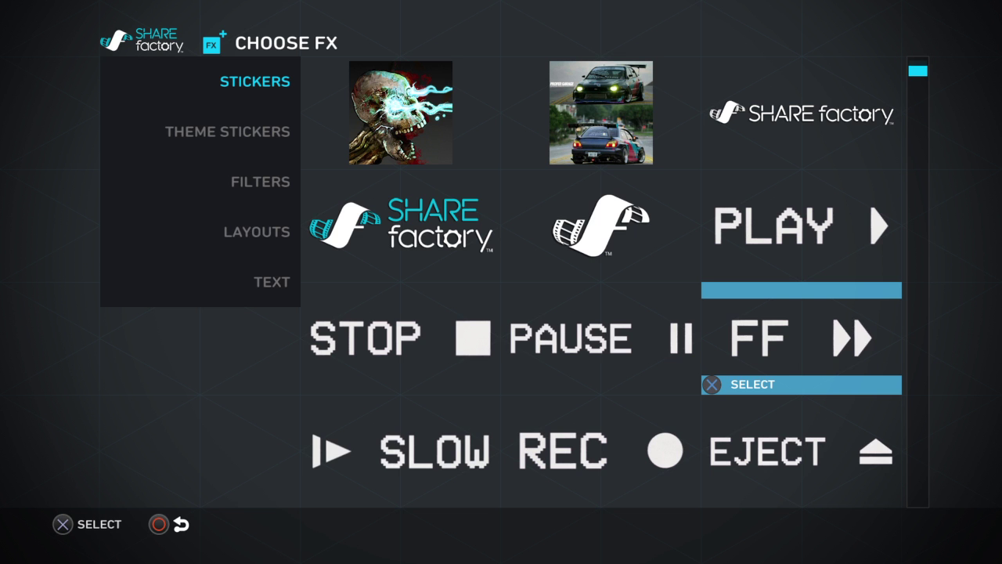
Step: Browse the cartoon eyes, tire smoke, Black Ops emblem and Black Ops III stickers
key("Down")
key("Down")
key("Down")
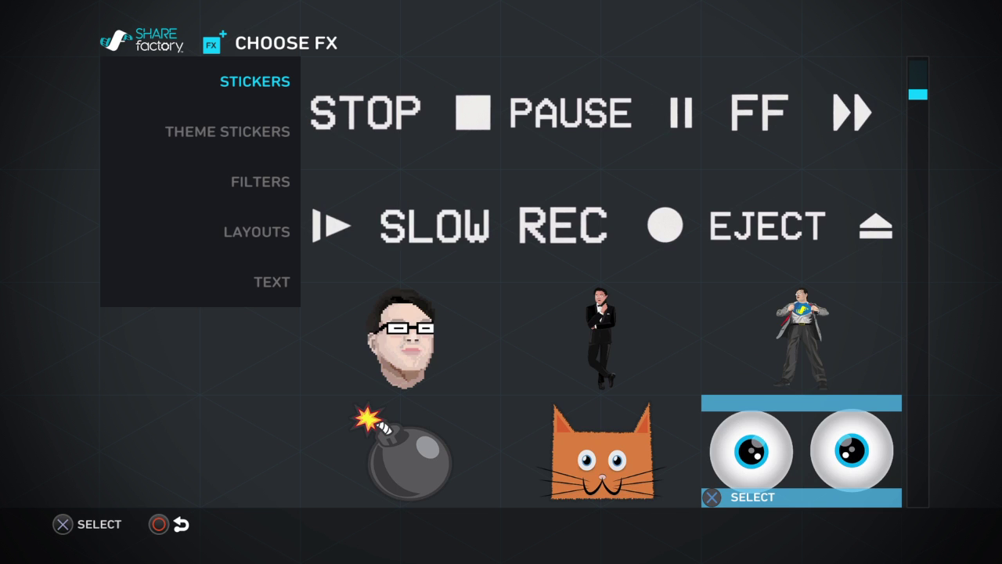
key("Down")
key("Down")
key("Down")
key("Down")
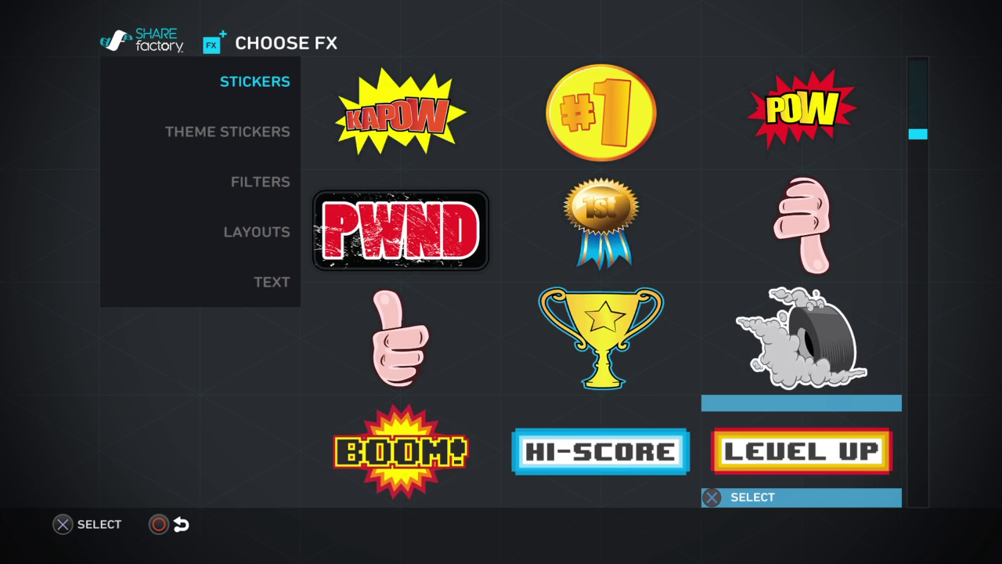
key("Down")
key("Down")
key("Down")
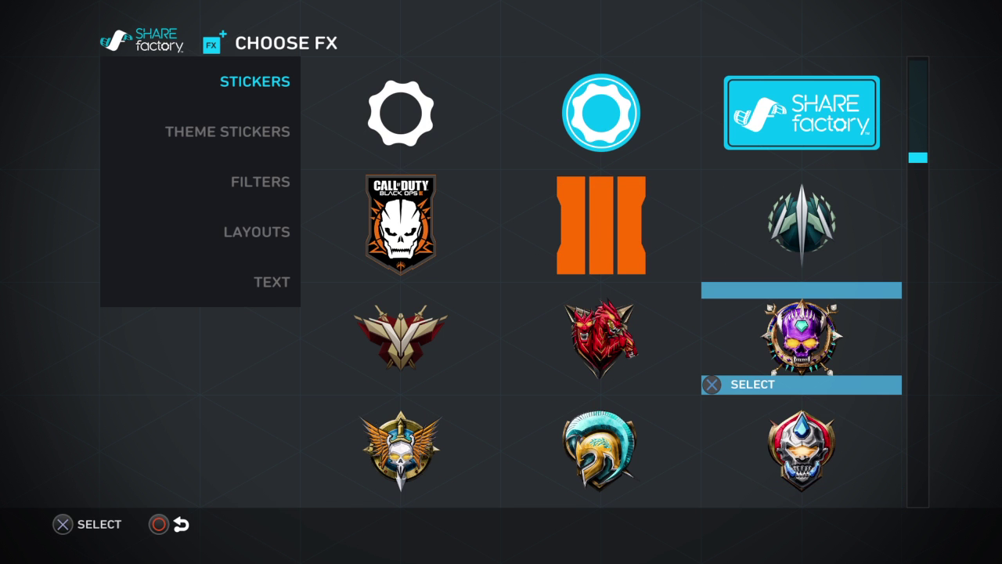
key("Up")
key("Down")
key("Down")
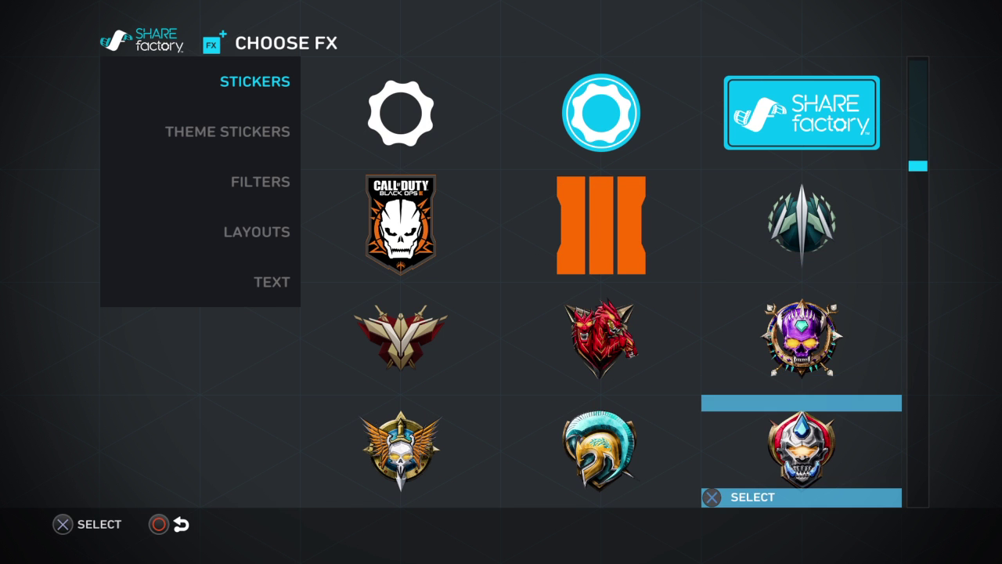
key("Down")
key("Down")
key("Down")
key("Up")
key("Up")
key("Up")
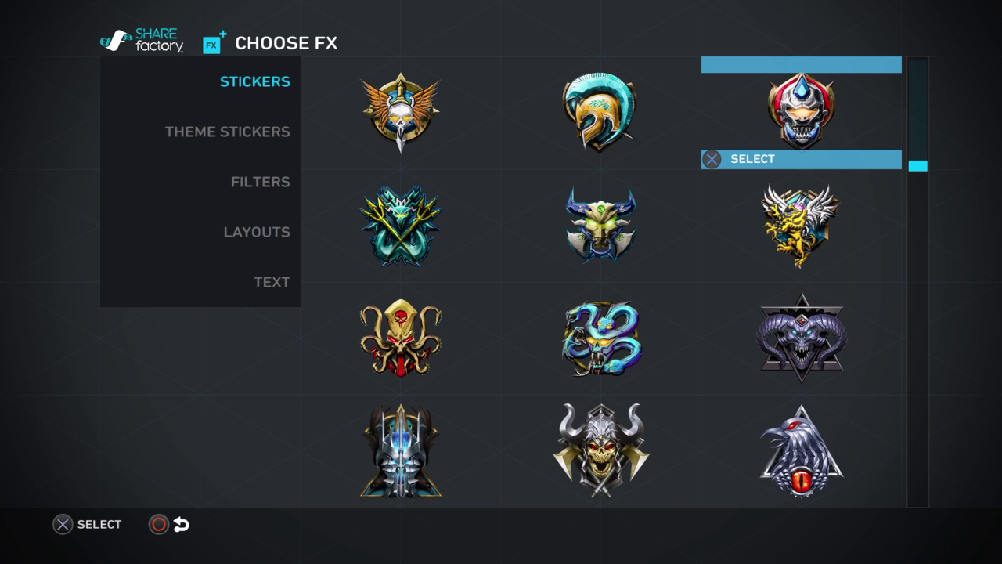
key("Up")
key("Up")
key("Up")
key("Up")
key("Up")
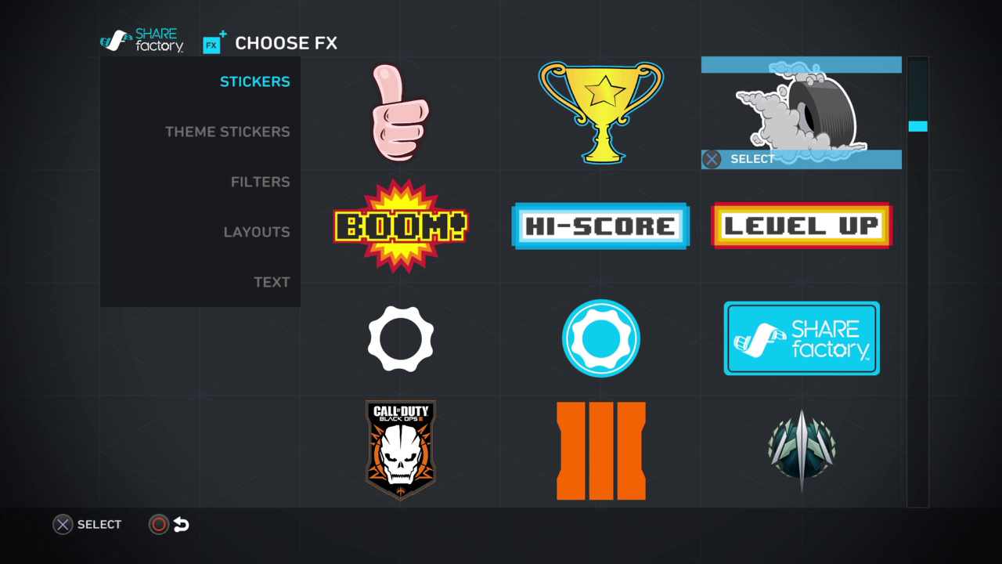
key("Down")
key("Down")
key("Down")
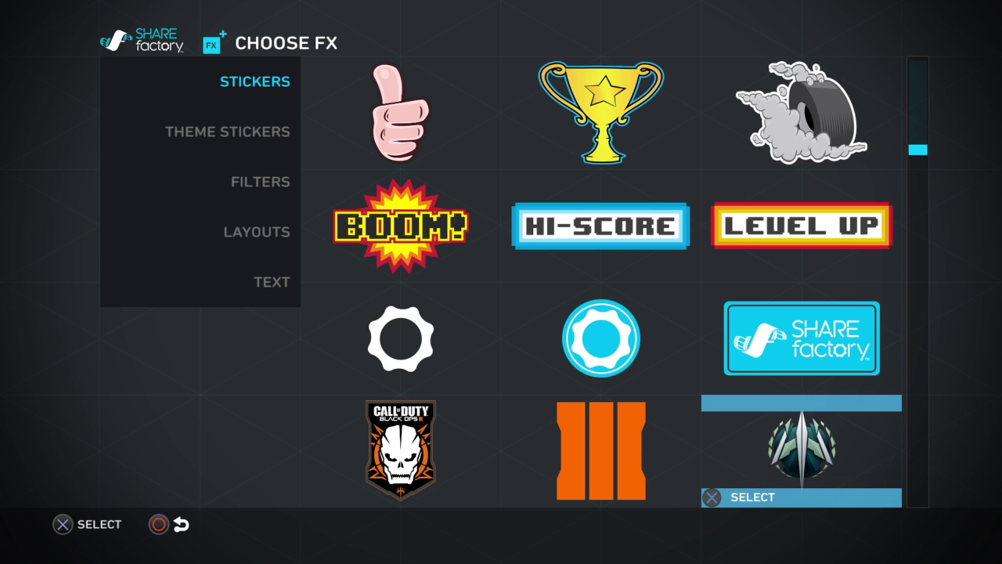
key("Left")
key("Down")
key("Down")
key("Down")
key("Down")
key("Down")
key("Down")
key("Down")
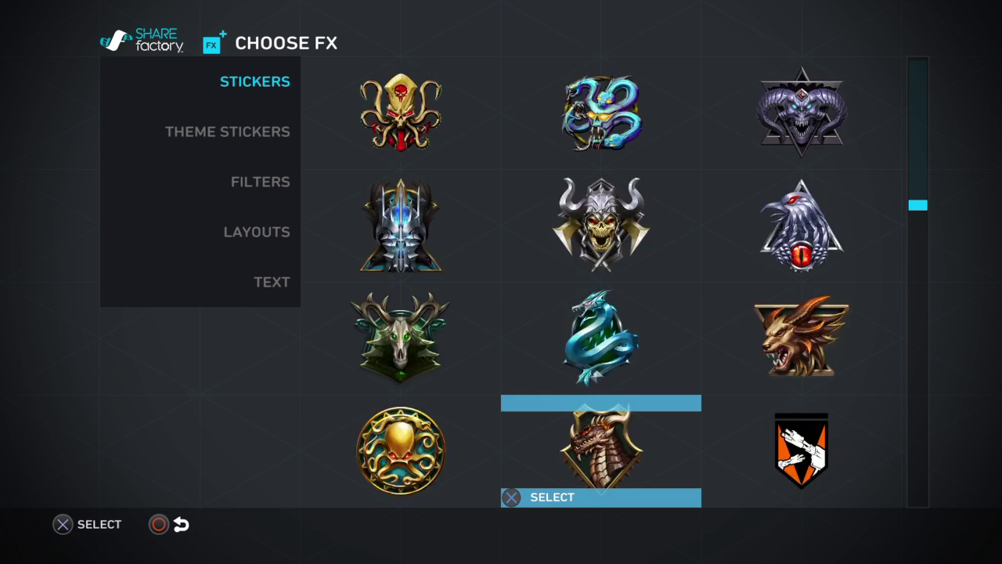
key("Down")
key("Down")
key("Down")
key("Down")
key("Down")
key("Down")
key("Down")
key("Down")
key("Down")
key("Down")
key("Down")
key("Down")
Step: Browse the emoji faces, banners, pixel speech bubbles and arrow stickers near the end
key("Down")
key("Down")
key("Down")
key("Down")
key("Down")
key("Down")
key("Down")
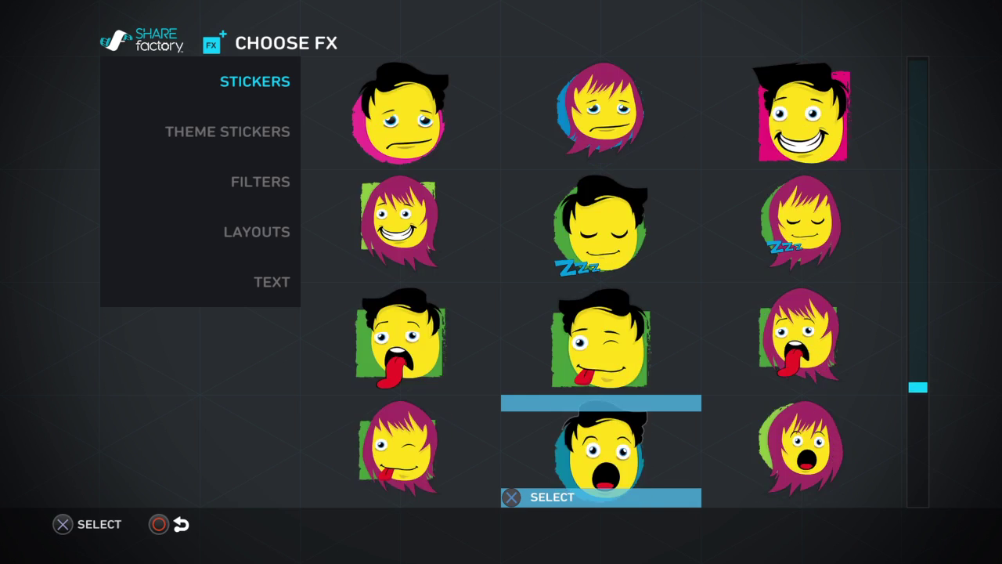
key("Down")
key("Down")
key("Up")
key("Up")
key("Up")
key("Up")
key("Up")
key("Up")
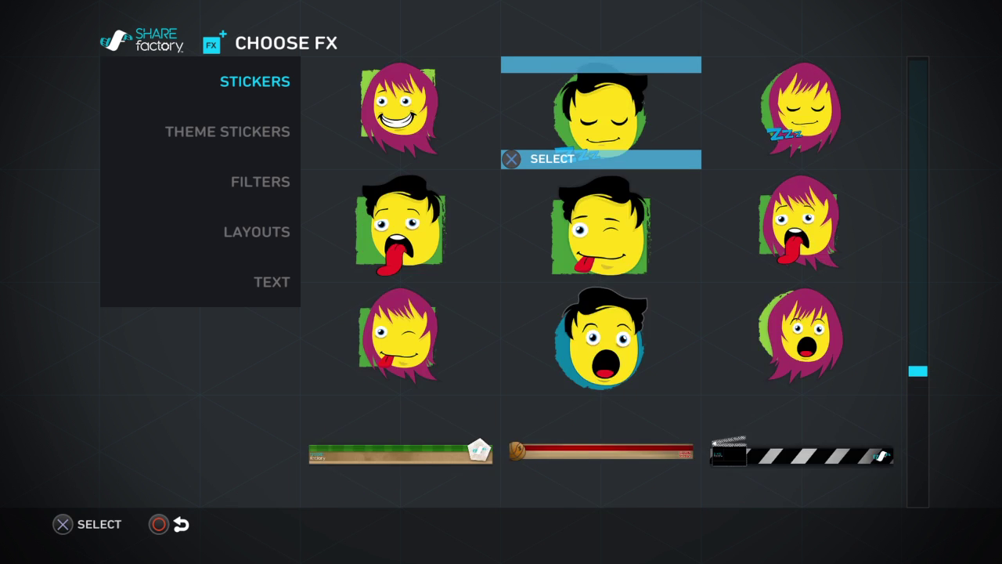
key("Up")
key("Up")
key("Down")
key("Down")
key("Down")
key("Down")
key("Down")
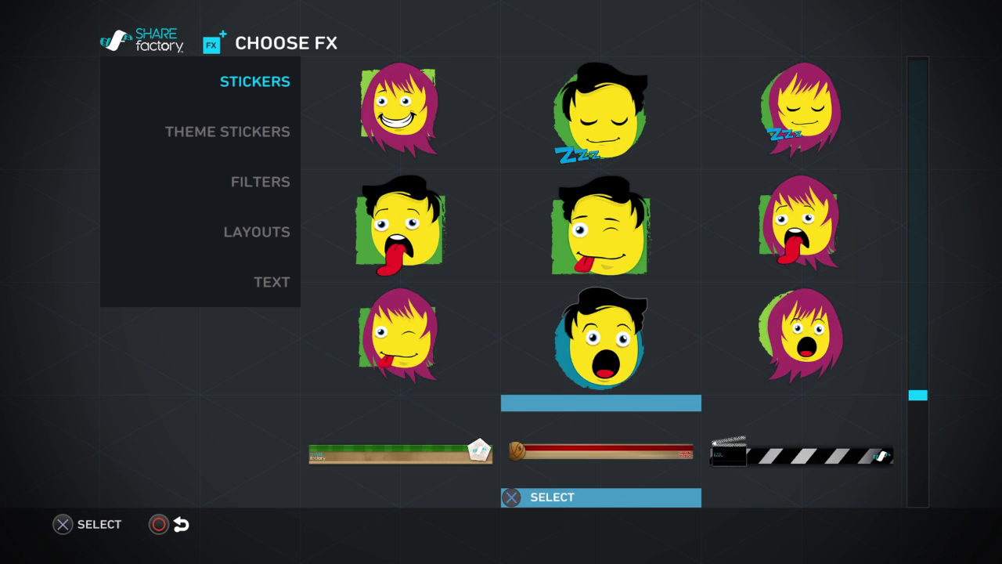
key("Down")
key("Down")
key("Down")
key("Down")
key("Down")
key("Down")
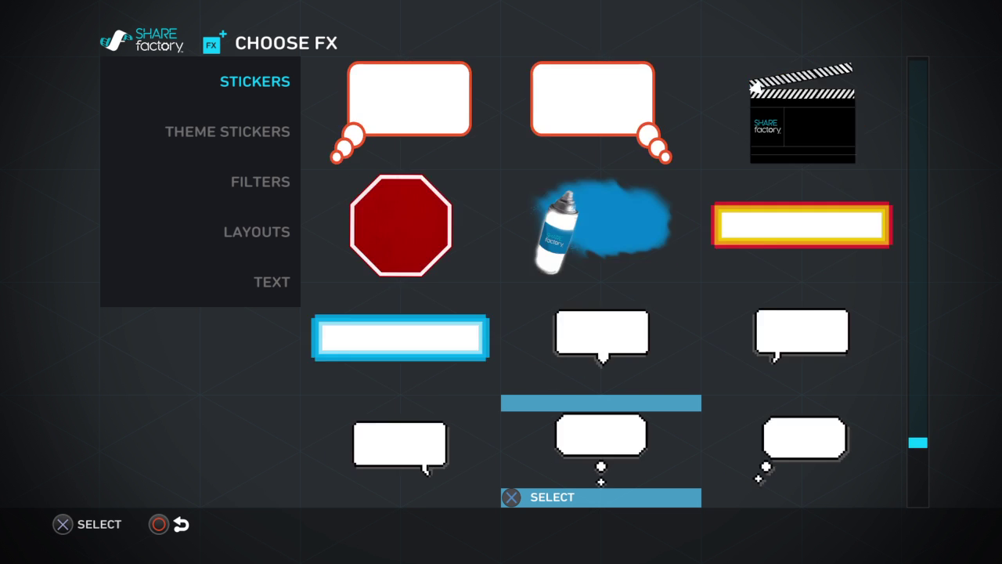
key("Down")
key("Down")
key("Down")
key("Down")
key("Down")
key("Down")
key("Down")
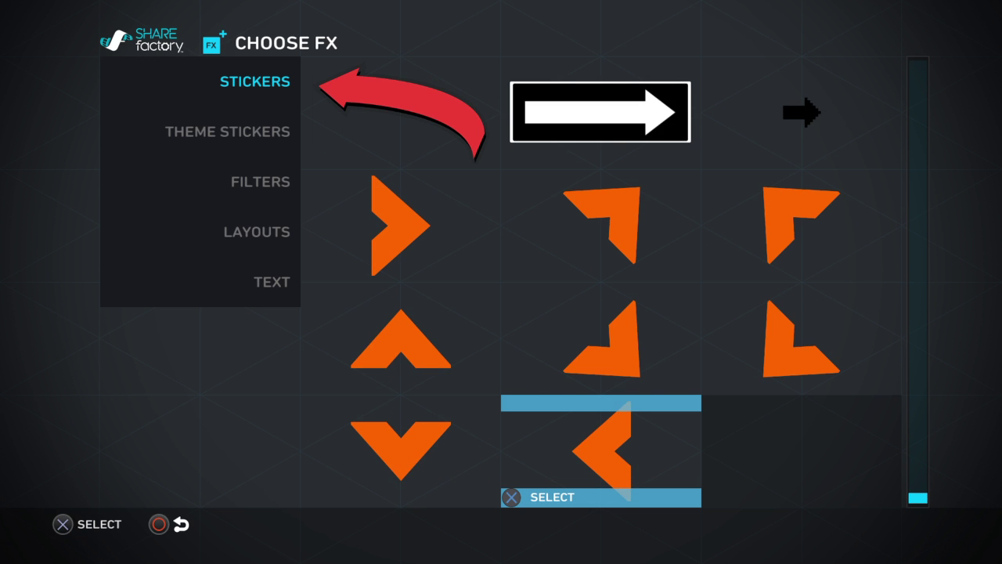
key("Left")
Step: Move from Stickers to the Theme Stickers category and on to Filters
key("Left")
key("Down")
key("Right")
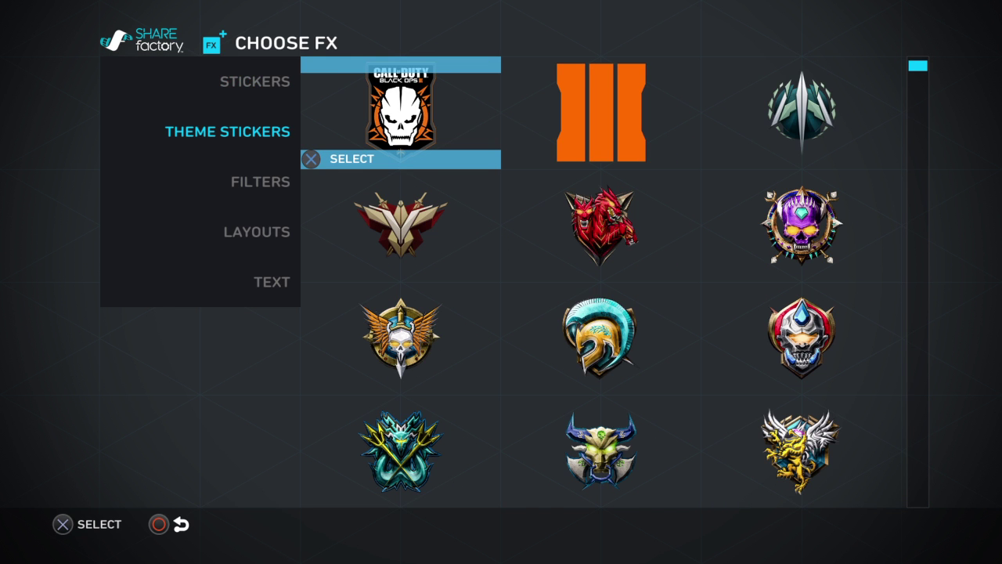
key("Left")
key("Down")
key("Right")
Step: Apply the Colorize filter, play a preview, and return the playhead to 0m 8s
key("Right")
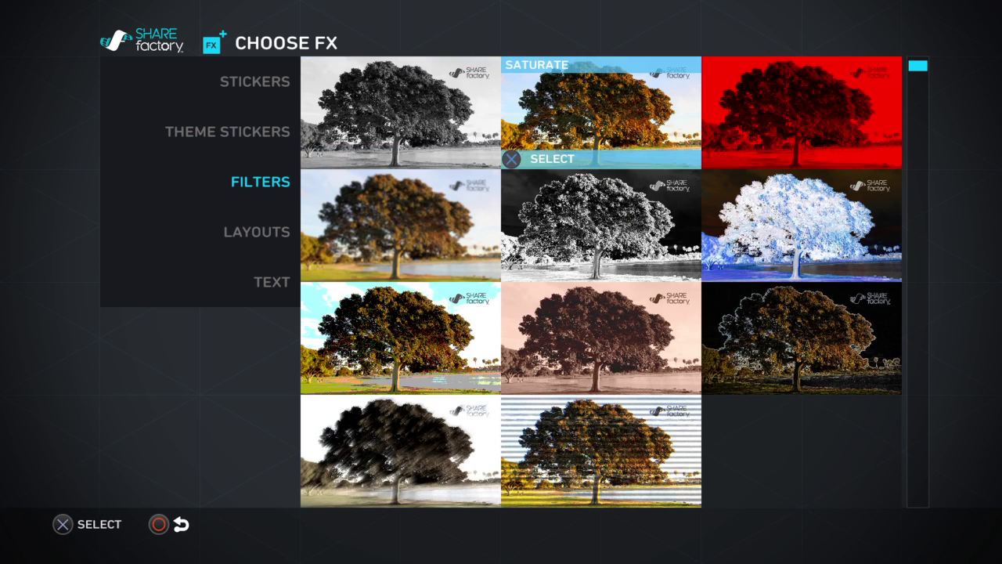
key("Right")
key("Escape")
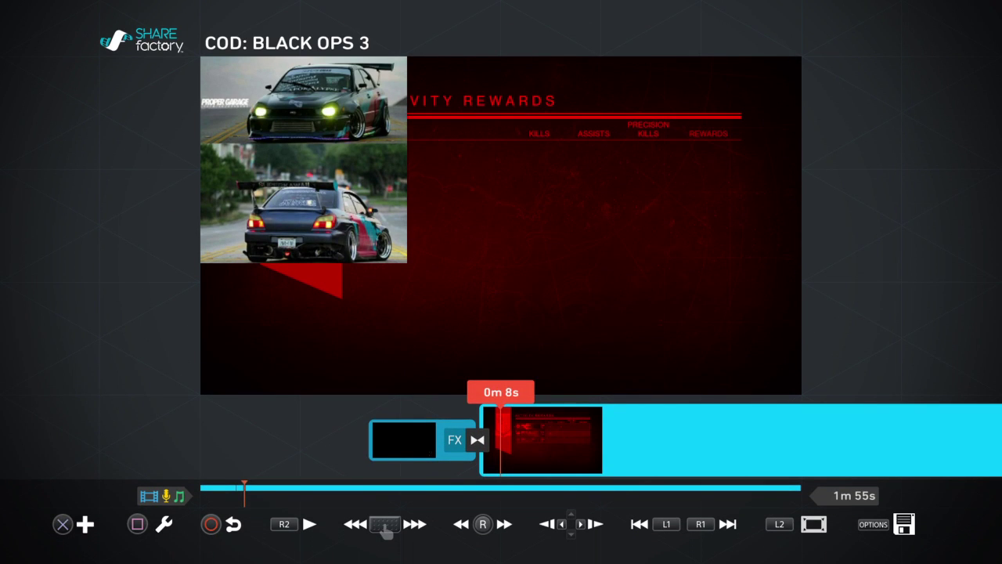
key("space")
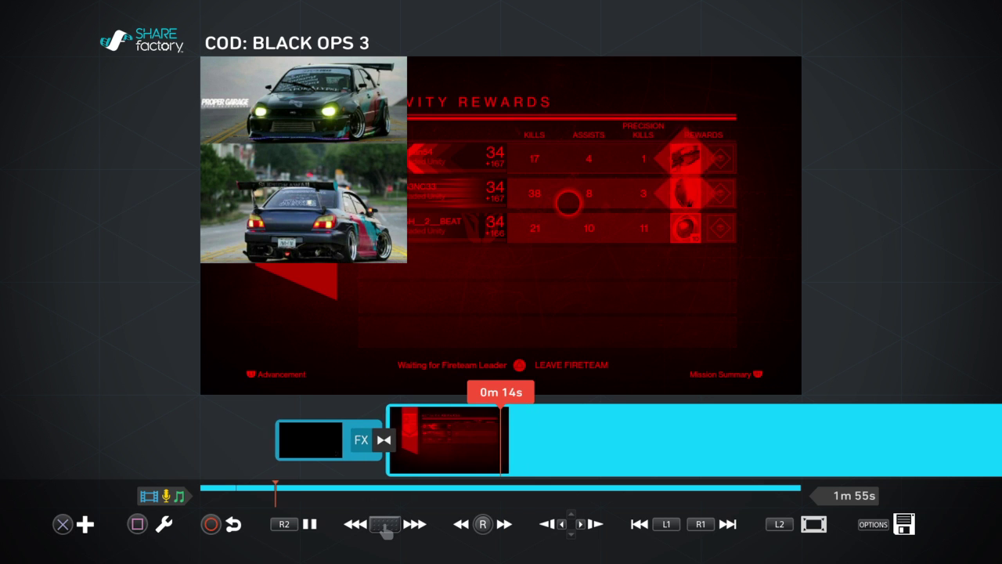
key("space")
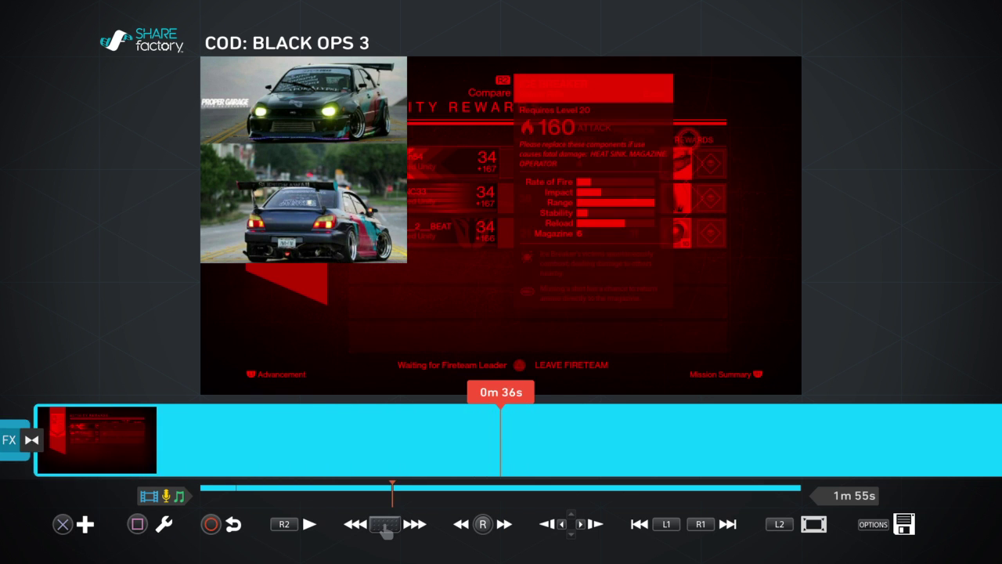
key("Left")
key("Left")
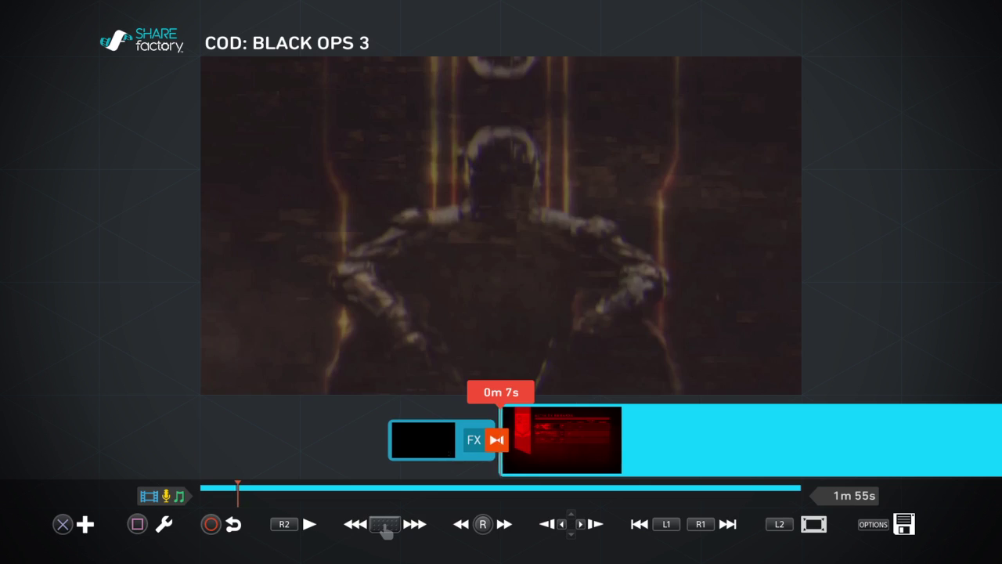
key("Left")
key("Left")
key("Left")
Step: Swap in the VHS filter and preview it on the scoreboard clip
key("Return")
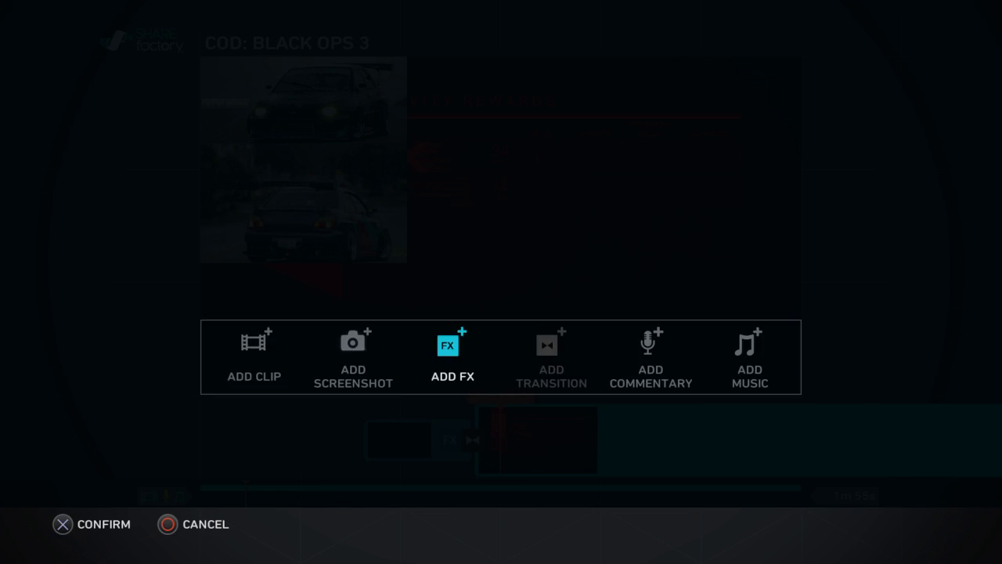
key("Return")
key("Down")
key("Down")
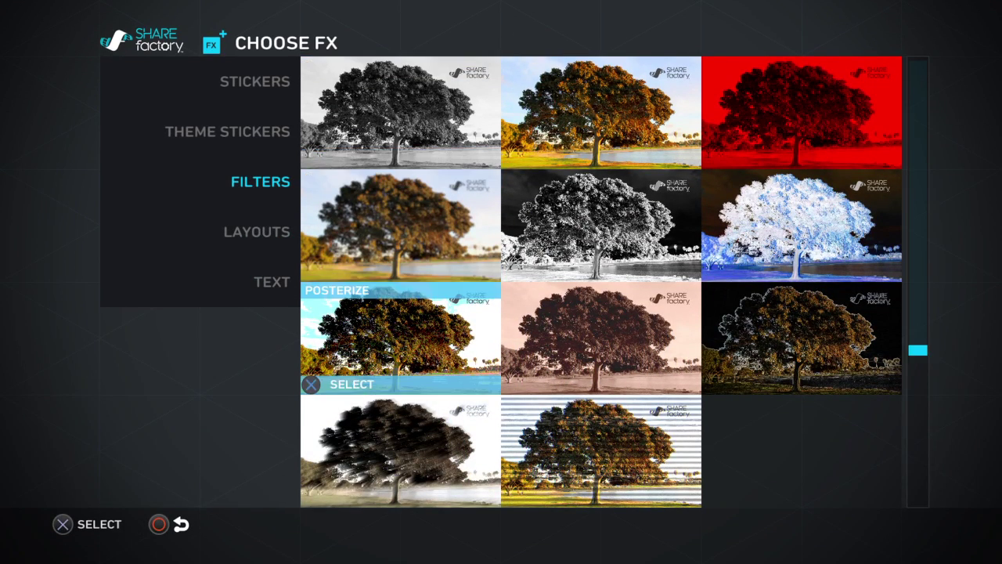
key("Down")
key("Right")
key("Return")
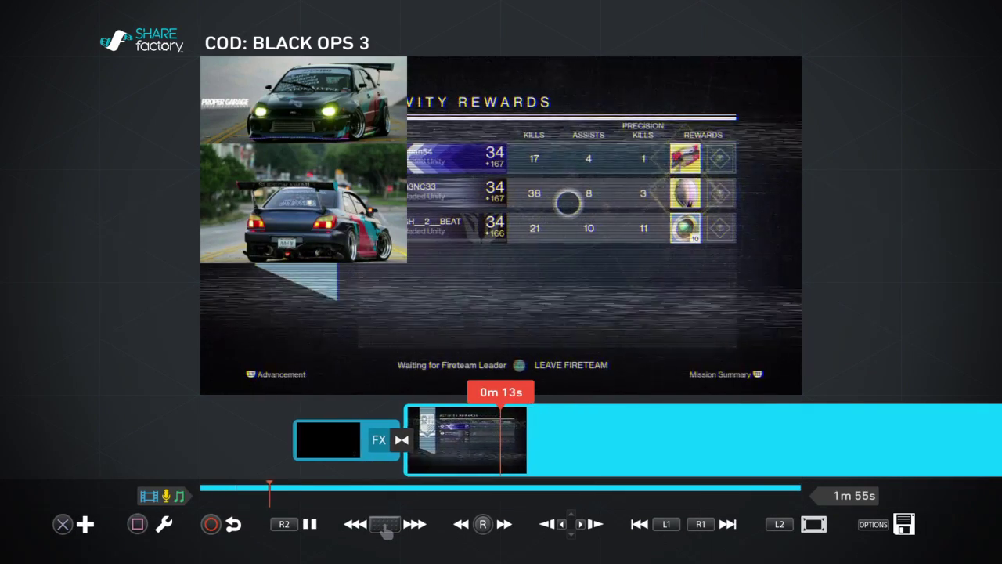
key("space")
Step: Apply the Wind filter, preview it back to 0m 8s, and bring up the filter choices
key("Return")
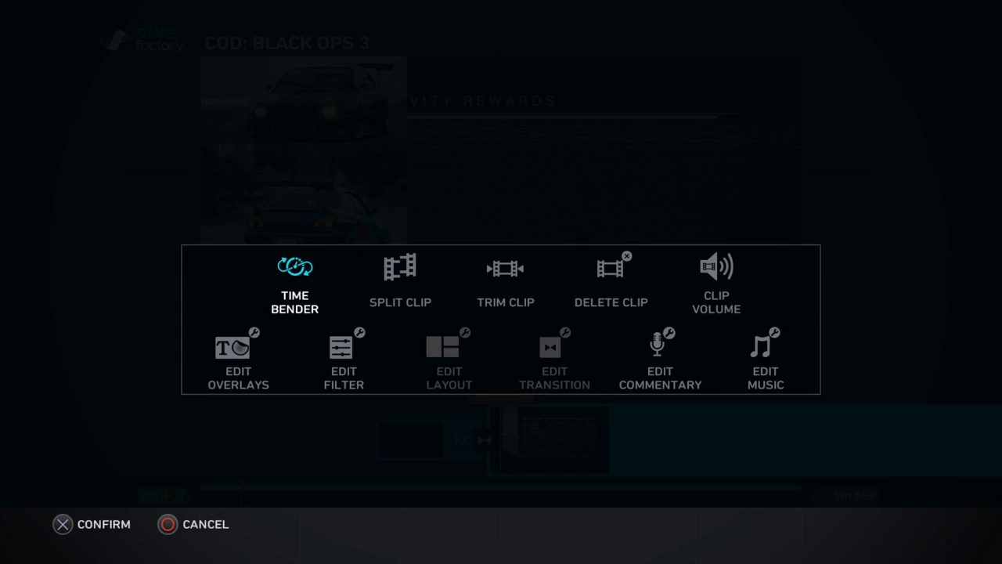
key("Return")
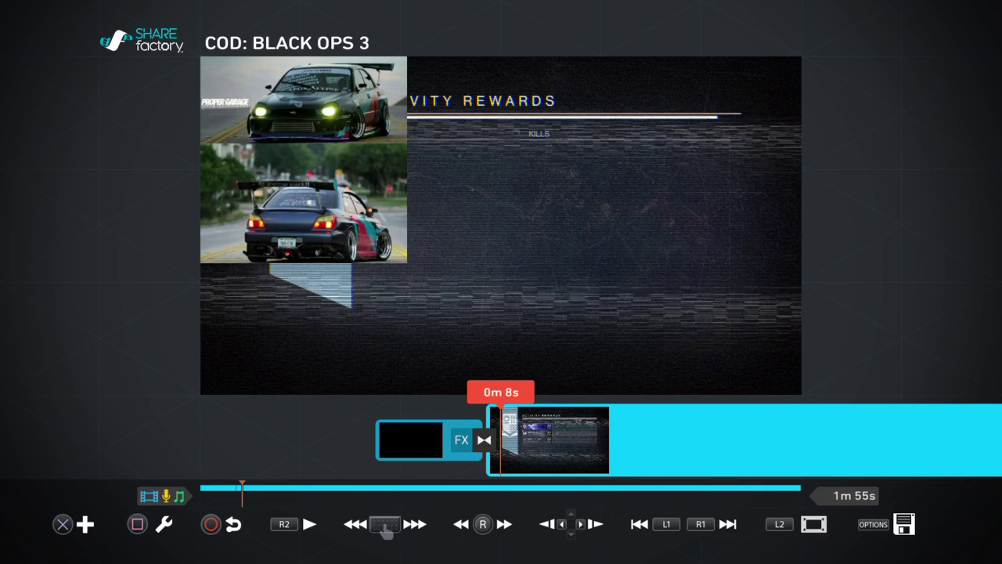
key("Return")
key("Return")
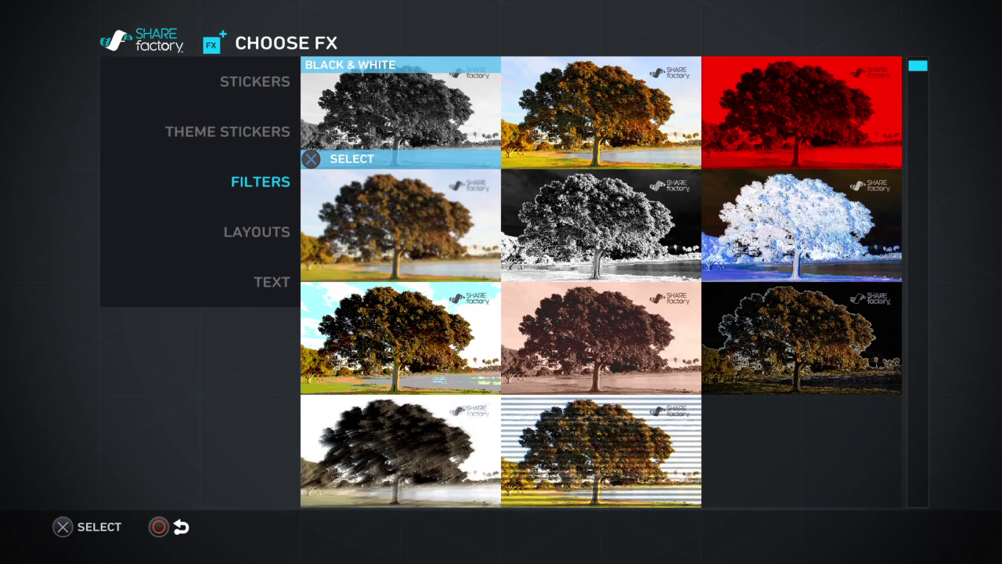
key("Down")
key("Down")
key("Down")
key("Return")
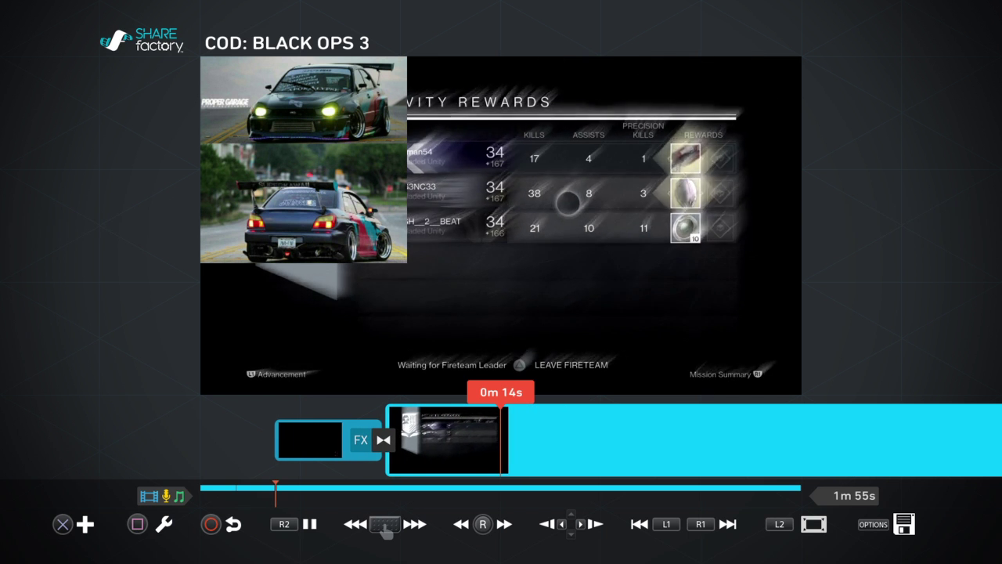
key("space")
key("Left")
key("Left")
key("Left")
key("Left")
key("Left")
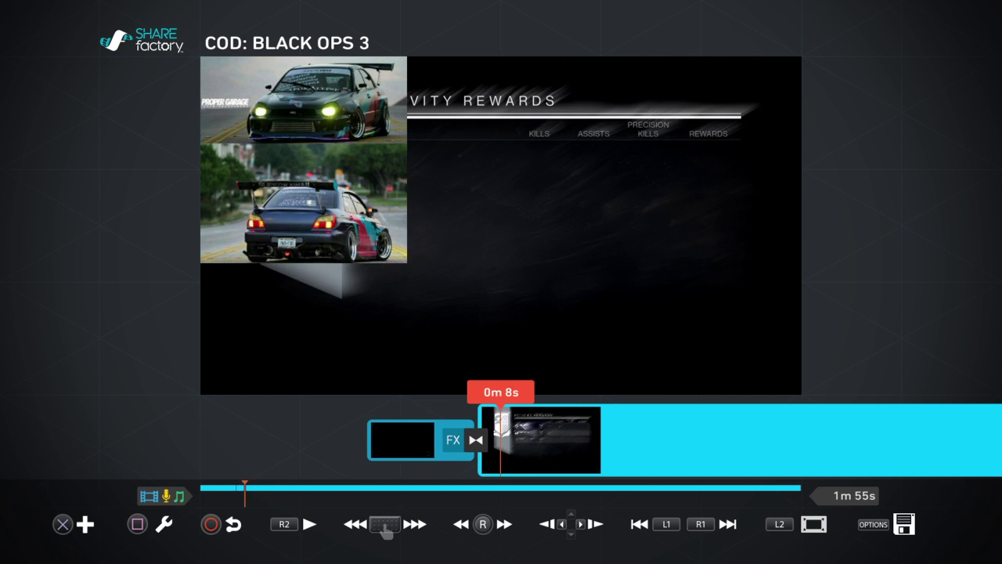
key("Return")
key("Return")
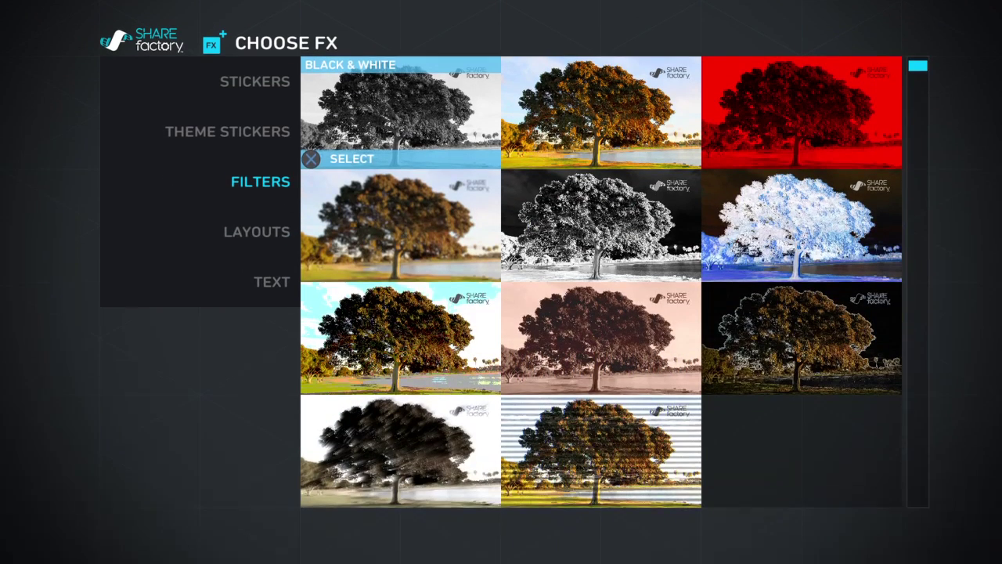
key("Down")
key("Down")
Step: Apply the Colored Edges filter, play the clip, and jump back to the title card
key("Right")
key("Right")
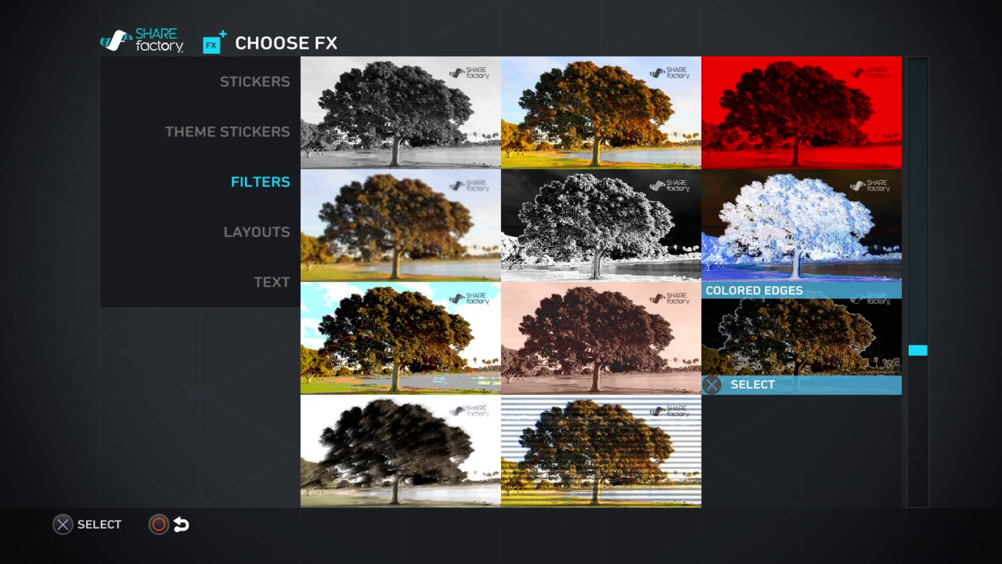
key("Return")
key("space")
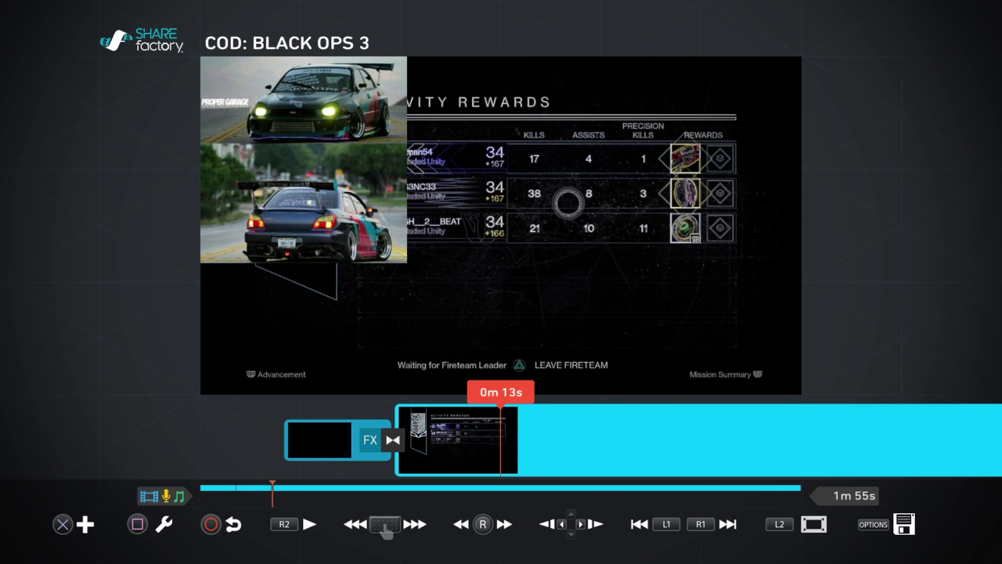
key("Left")
key("Left")
key("Left")
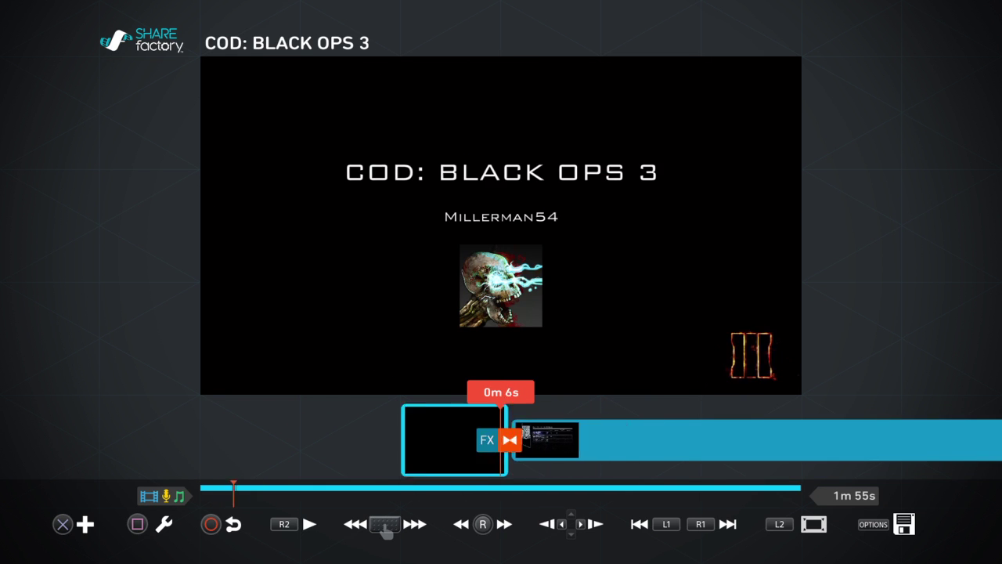
Step: Scrub the playhead between the title card's end and the second clip
key("Right")
key("Return")
key("Escape")
key("Left")
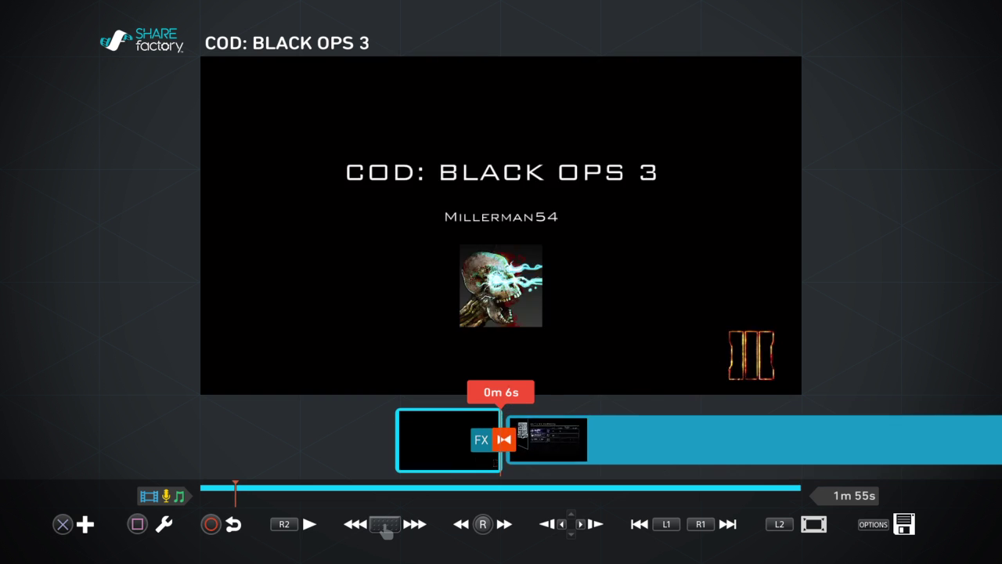
key("Right")
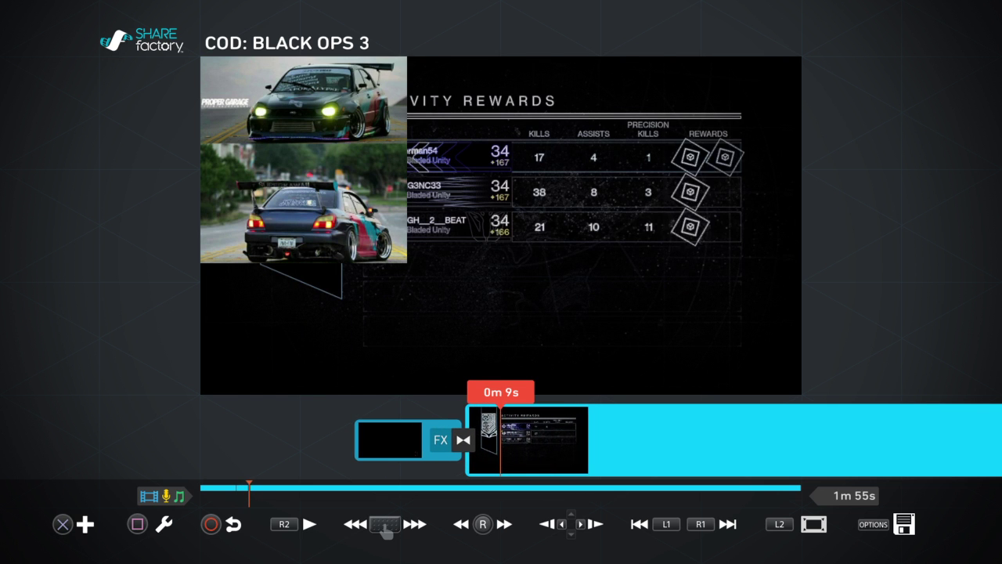
key("Left")
key("Right")
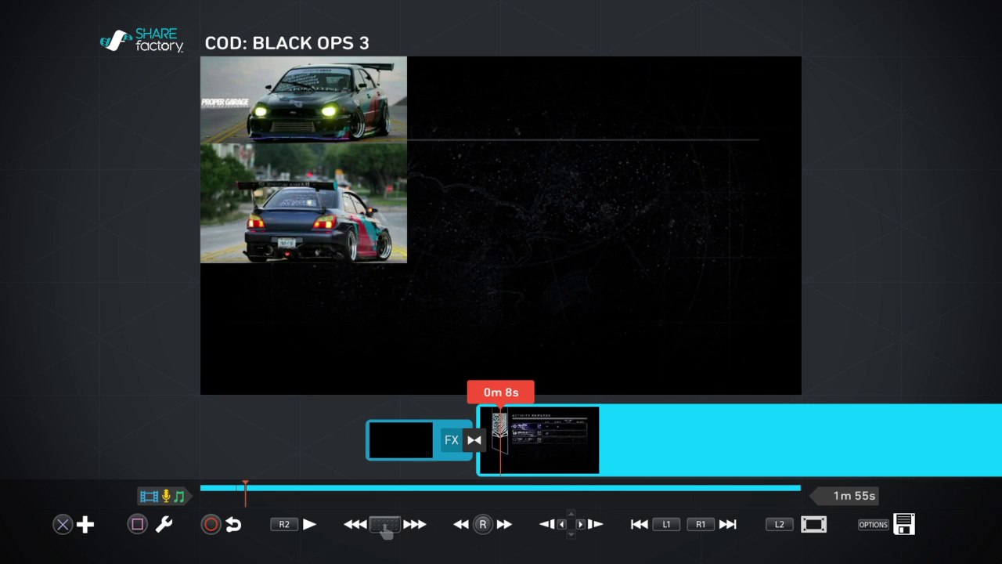
key("Left")
Step: Scrub across the transition and through the rewards footage and back
key("Right")
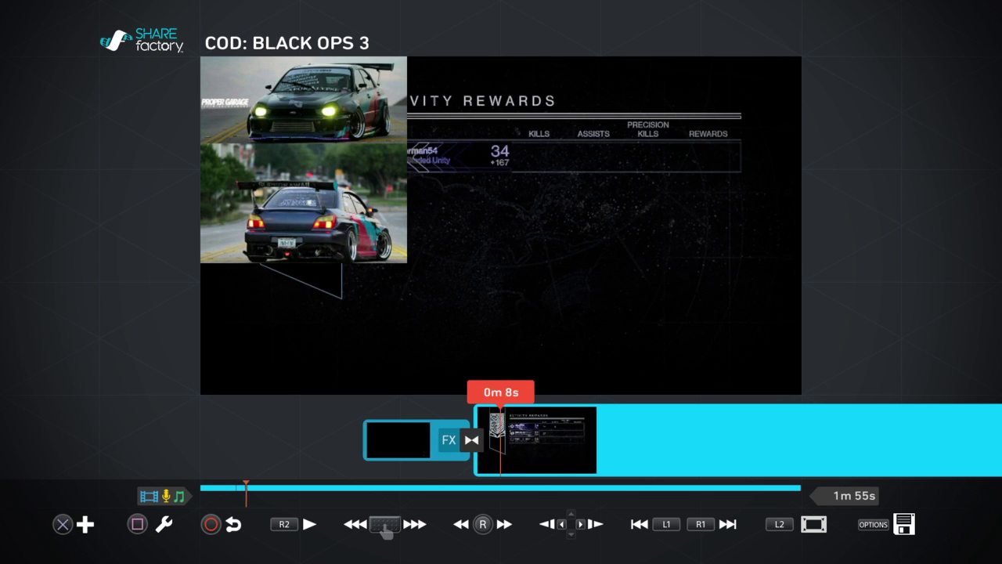
key("Right")
key("Left")
key("Left")
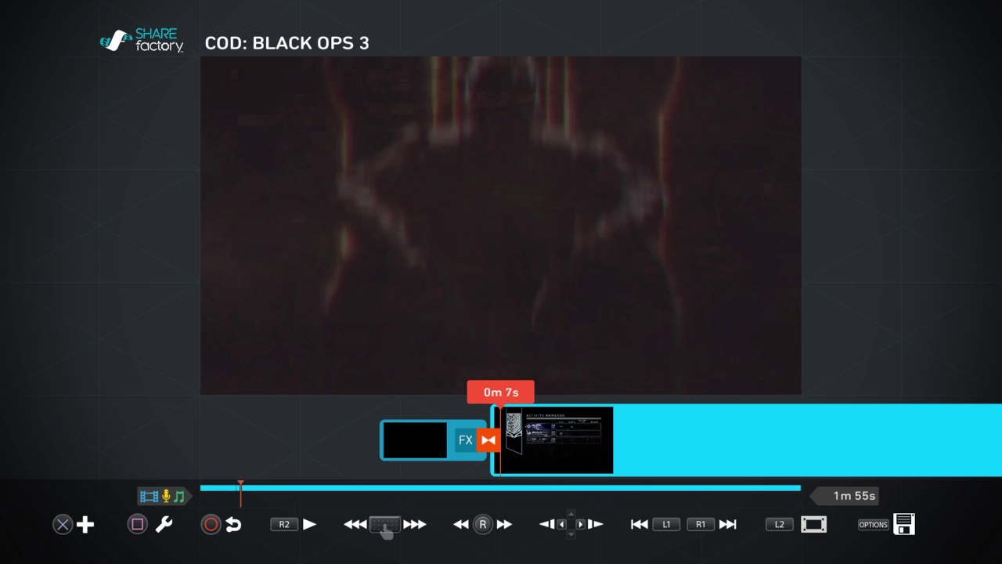
key("Right")
key("Return")
key("Escape")
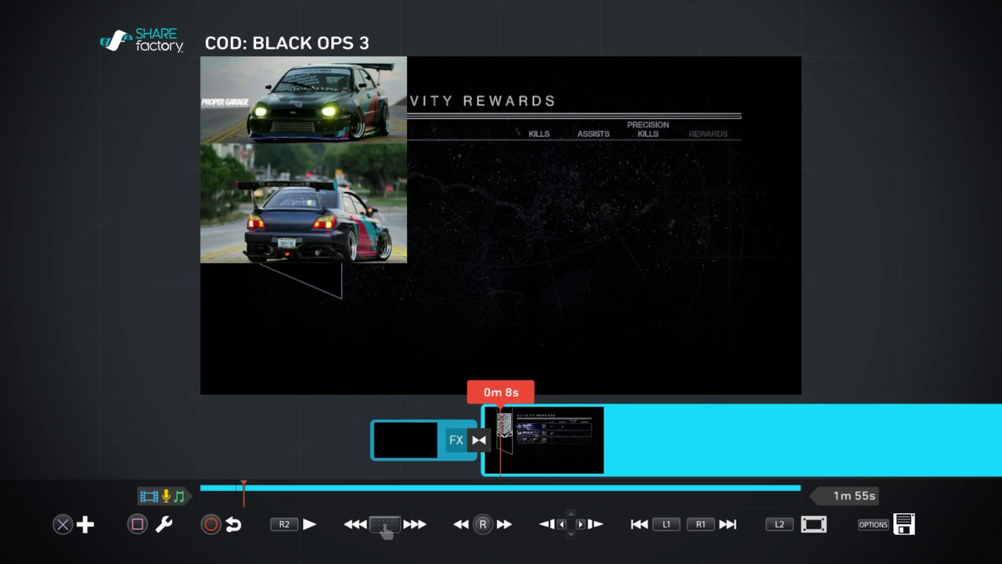
key("Right")
key("Right")
key("Left")
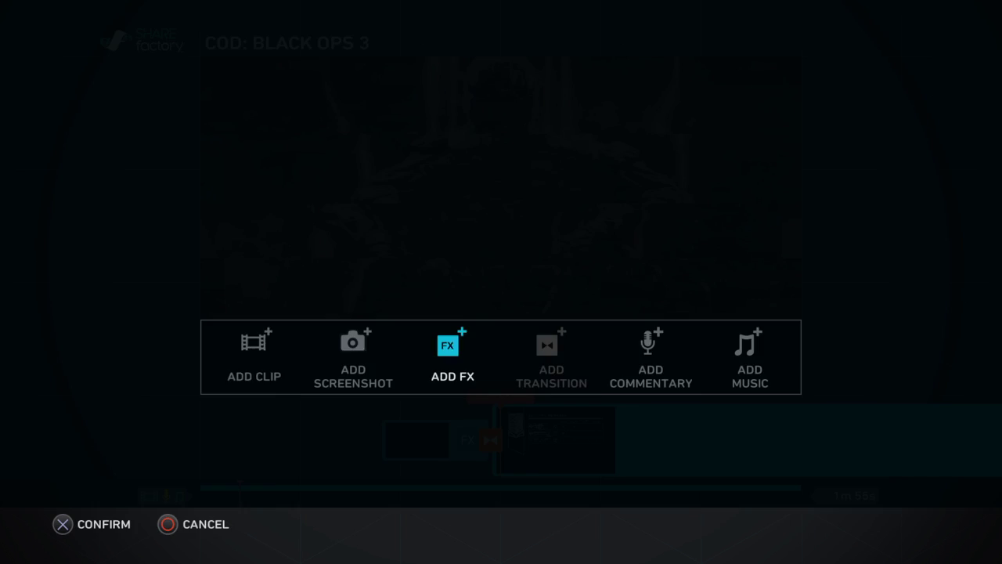
Step: Apply the Sepia filter to the rewards footage and scrub through it
key("Return")
key("Down")
key("Down")
key("Right")
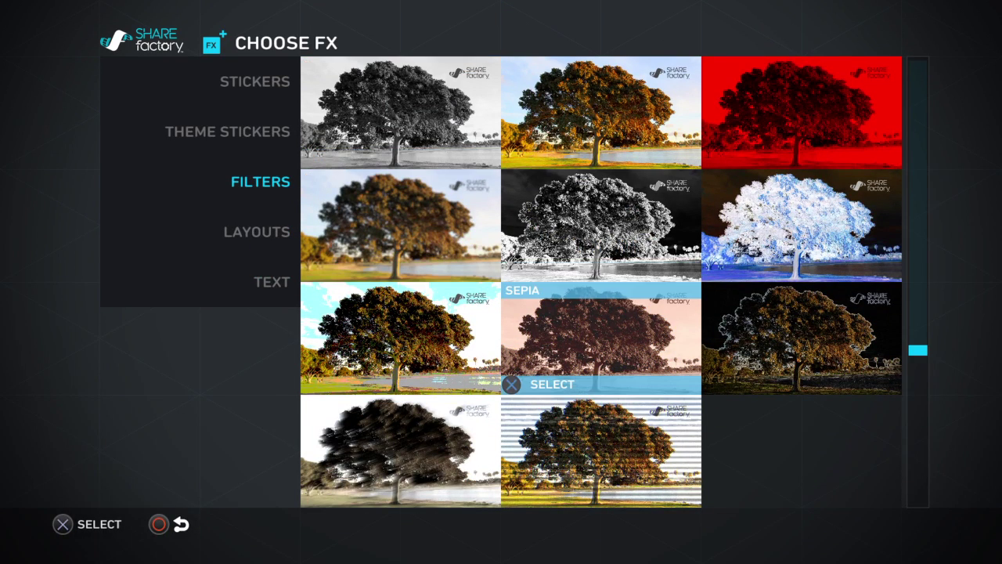
key("Right")
key("Left")
key("Left")
key("Right")
key("Return")
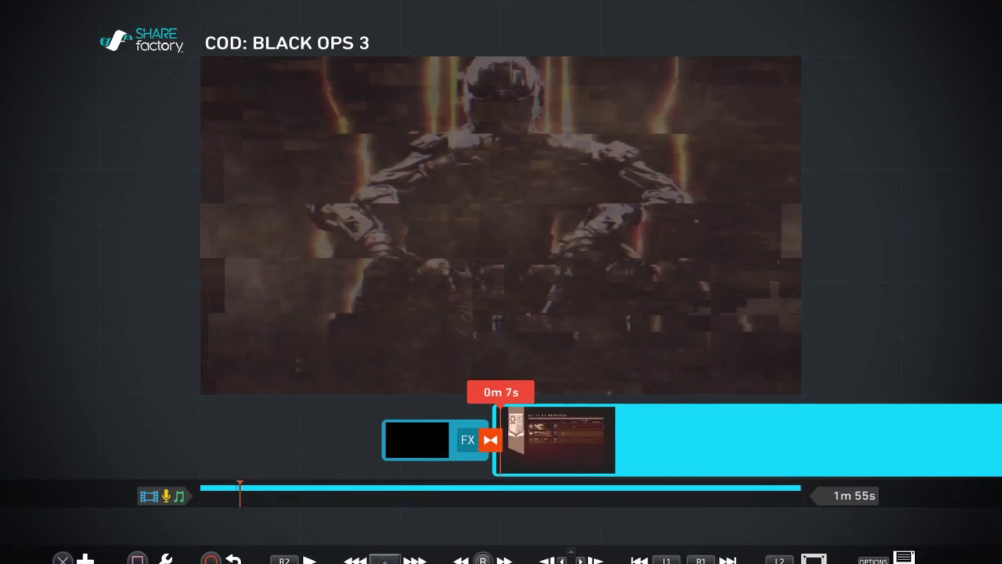
key("Right")
key("Right")
key("Left")
key("Left")
Step: Apply the Posterize filter, preview the blue-teal result, and return near the clip's start
key("Return")
key("Return")
key("Down")
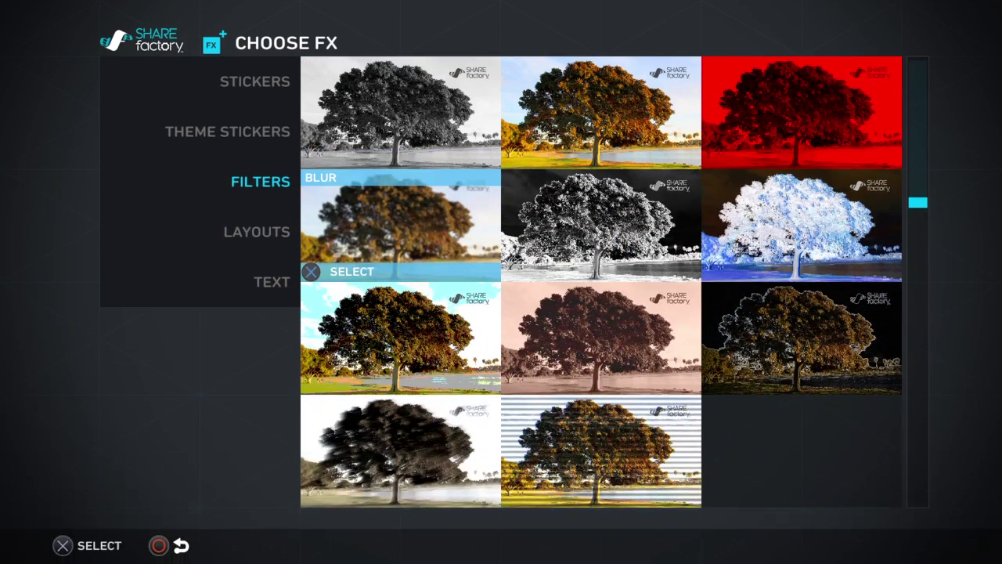
key("Down")
key("Return")
key("Right")
key("Right")
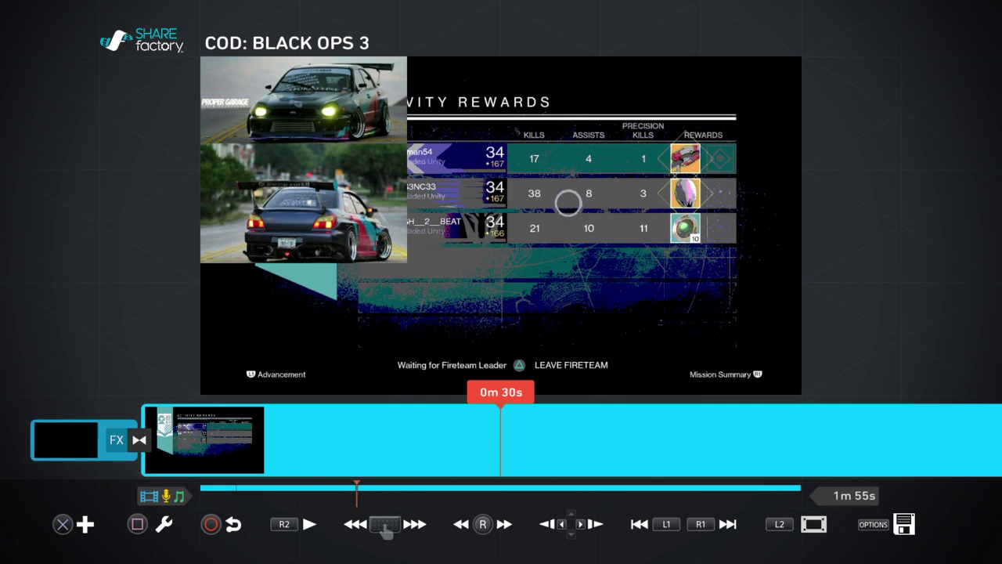
key("Right")
key("Left")
key("Left")
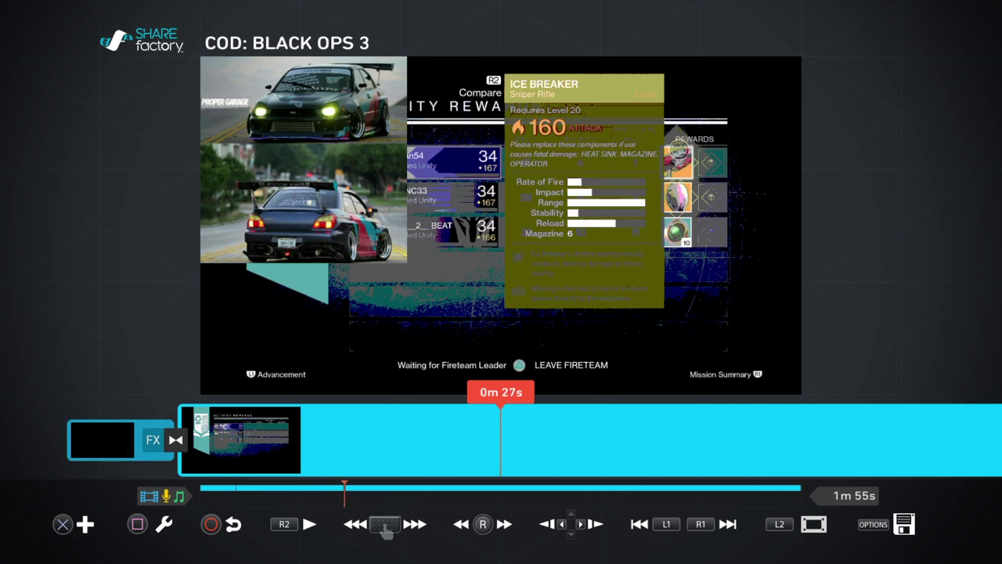
key("Left")
key("Left")
key("Left")
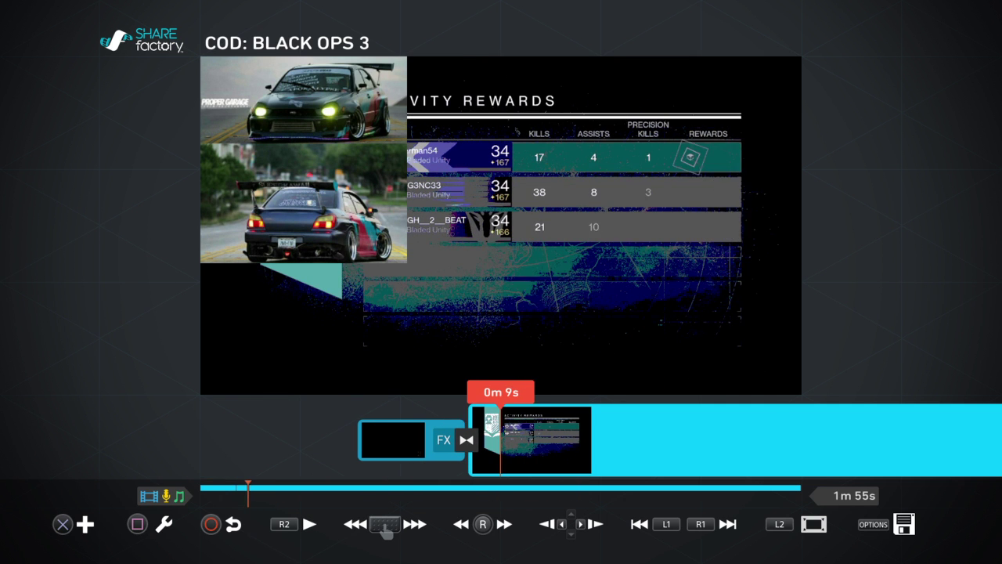
key("Return")
key("Return")
key("Down")
Step: Apply the Bottom Left Panel layout from the Layouts category
key("Left")
key("Down")
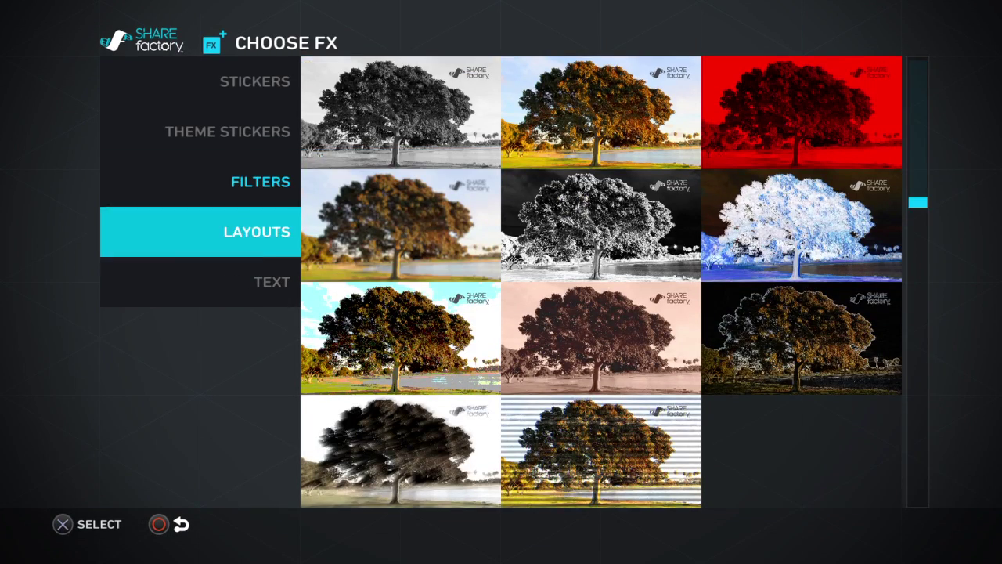
key("Right")
key("Right")
key("Left")
key("Right")
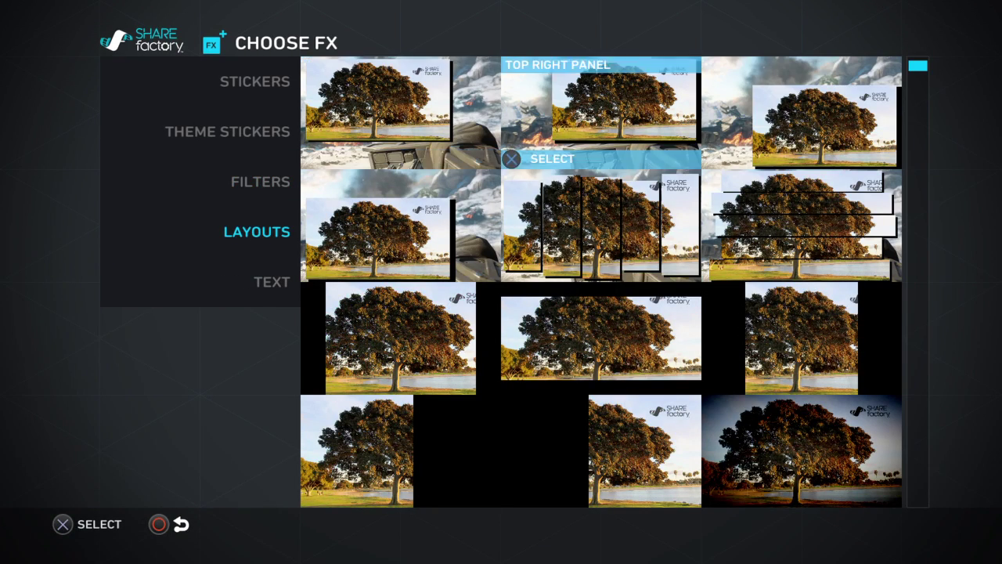
key("Down")
key("Left")
key("Return")
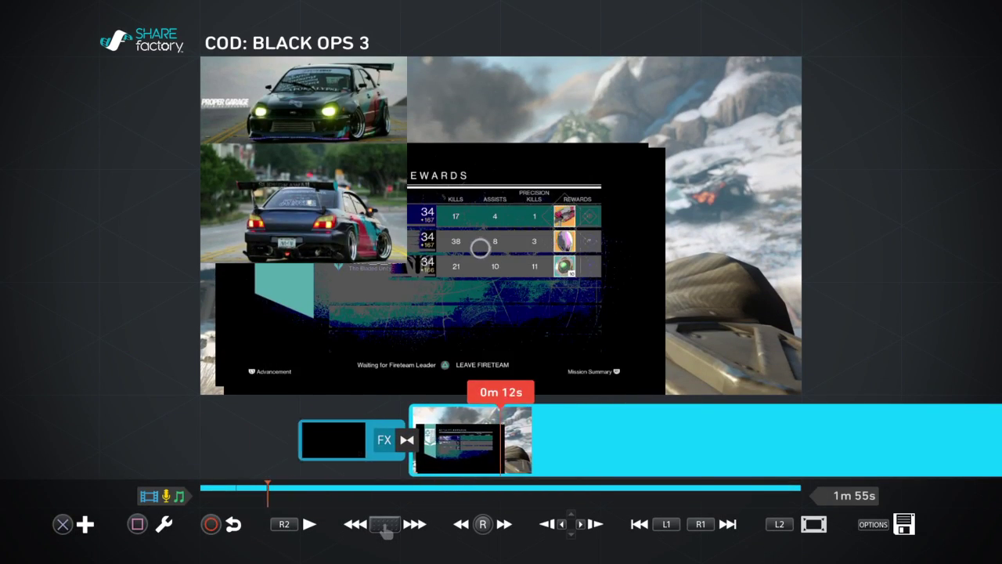
Step: Preview the panel layout by scrubbing back to the rewards clip's start
key("Left")
key("Right")
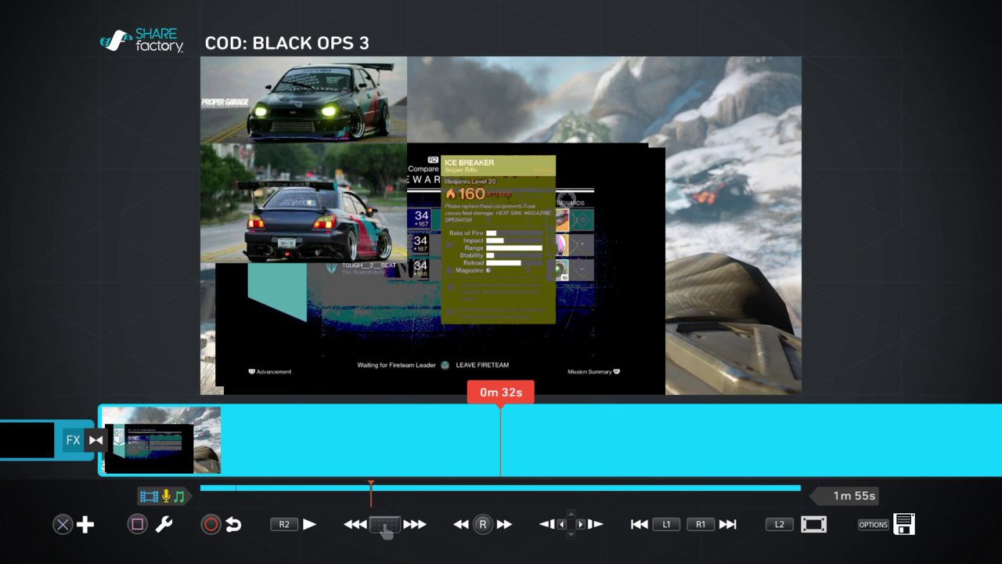
key("Left")
key("Left")
key("Right")
key("Left")
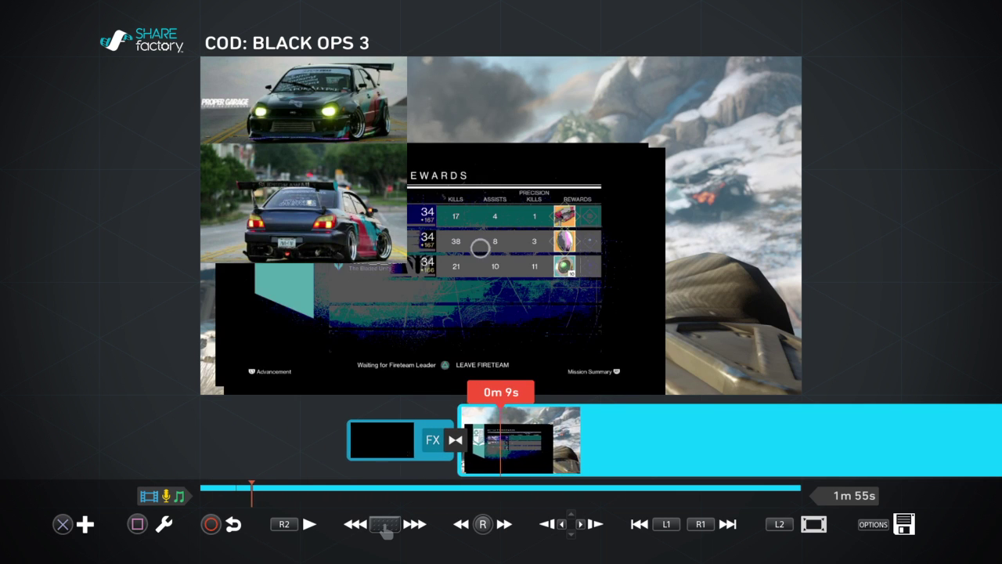
key("Left")
key("Return")
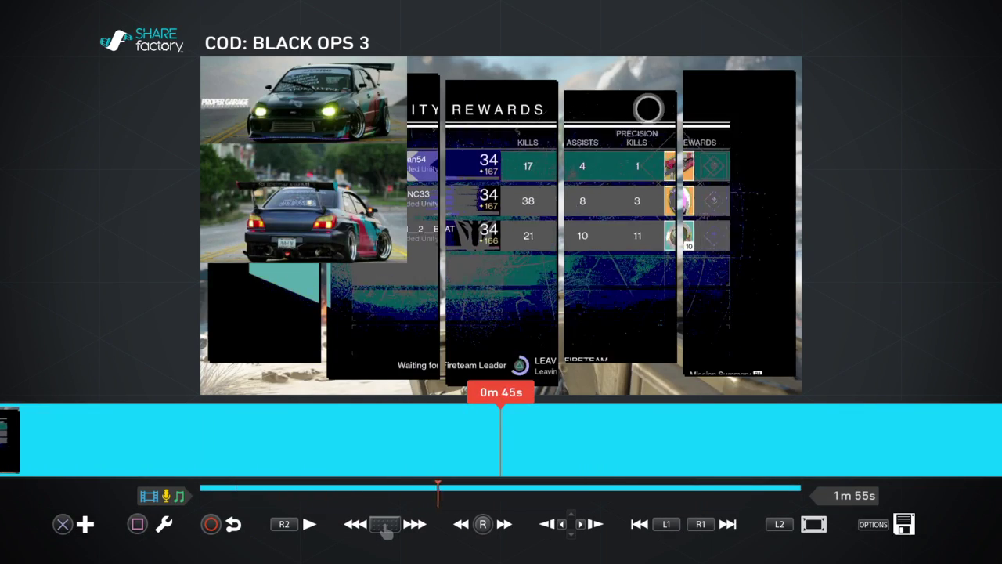
key("Left")
key("Left")
key("Left")
key("Left")
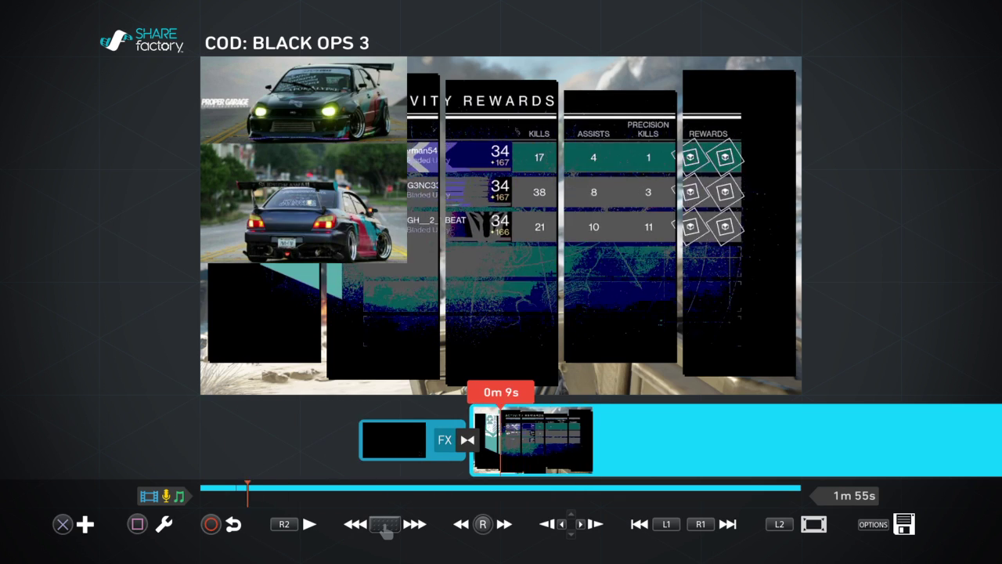
key("Left")
Step: Reopen the effect choices and switch to the Text category
key("Return")
key("Return")
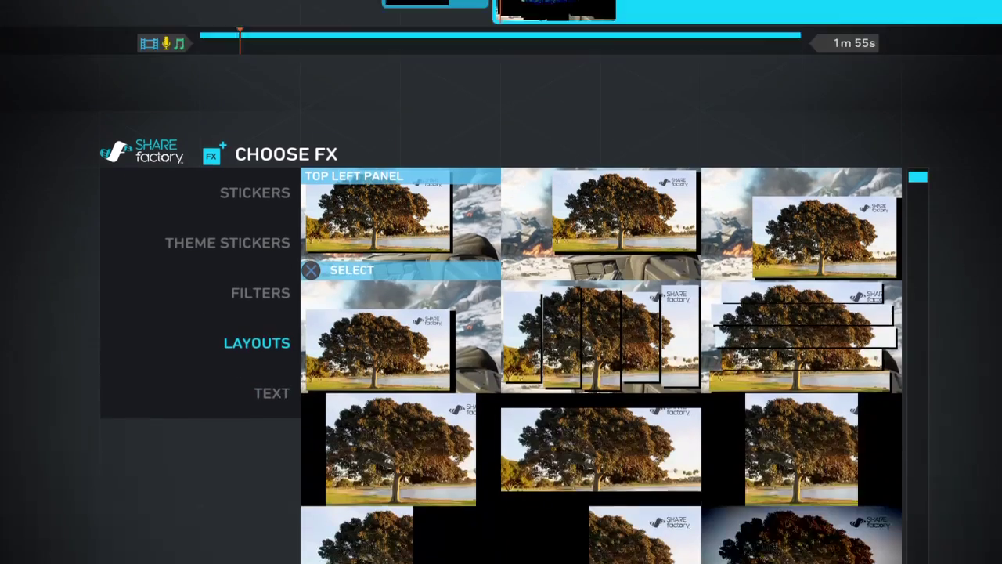
key("Down")
key("Left")
key("Down")
key("Right")
Step: Browse through the Text font style tiles
key("Right")
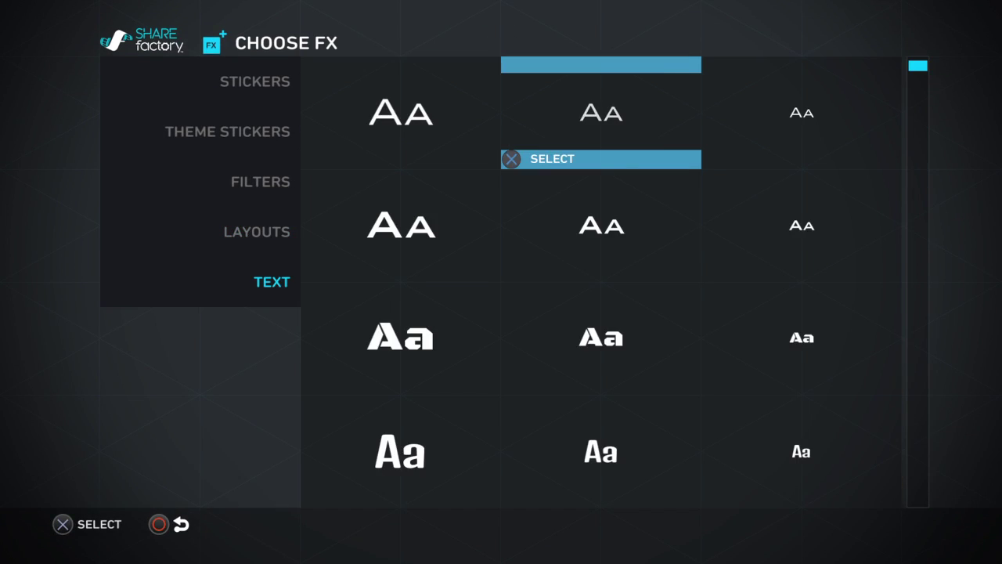
key("Down")
key("Down")
key("Up")
key("Up")
key("Right")
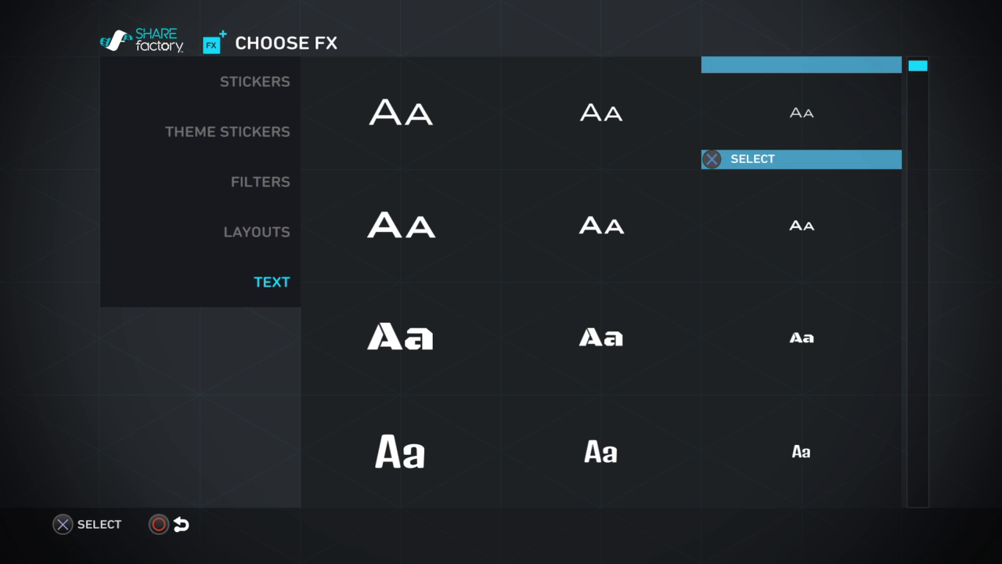
key("Down")
key("Down")
key("Down")
key("Down")
key("Down")
key("Left")
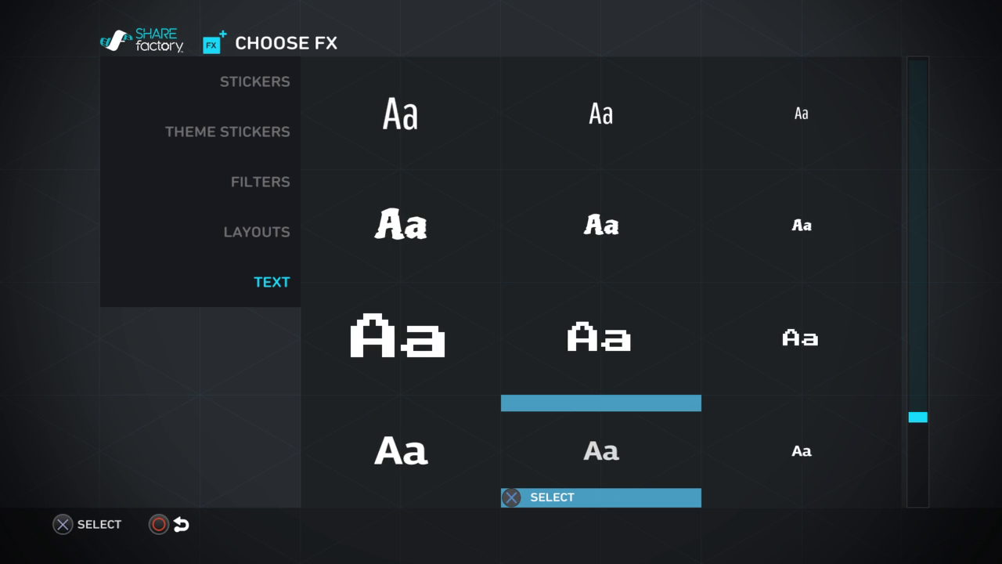
key("Down")
Step: Exit the project via Exit Without Saving and confirm
key("Escape")
key("Escape")
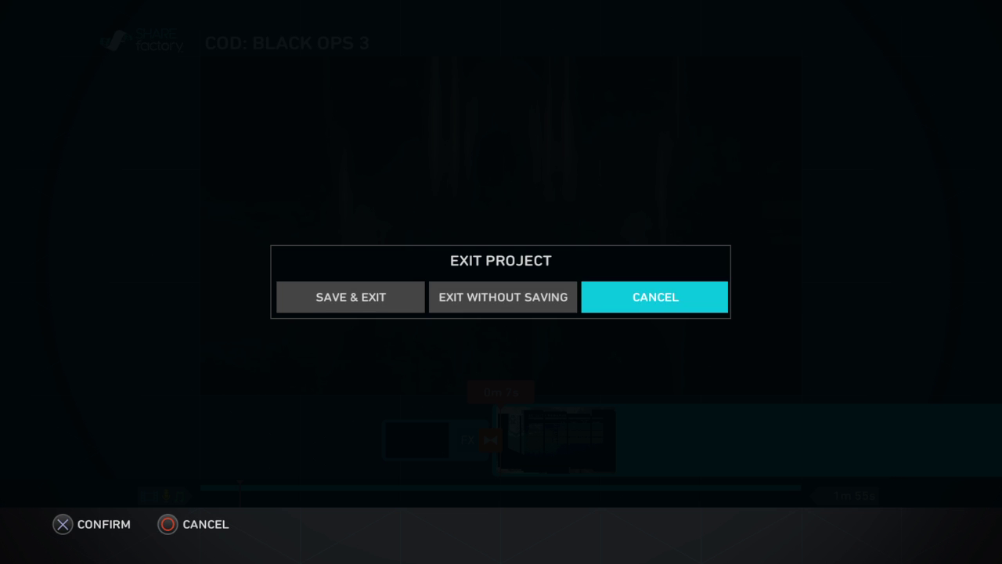
key("Left")
key("Return")
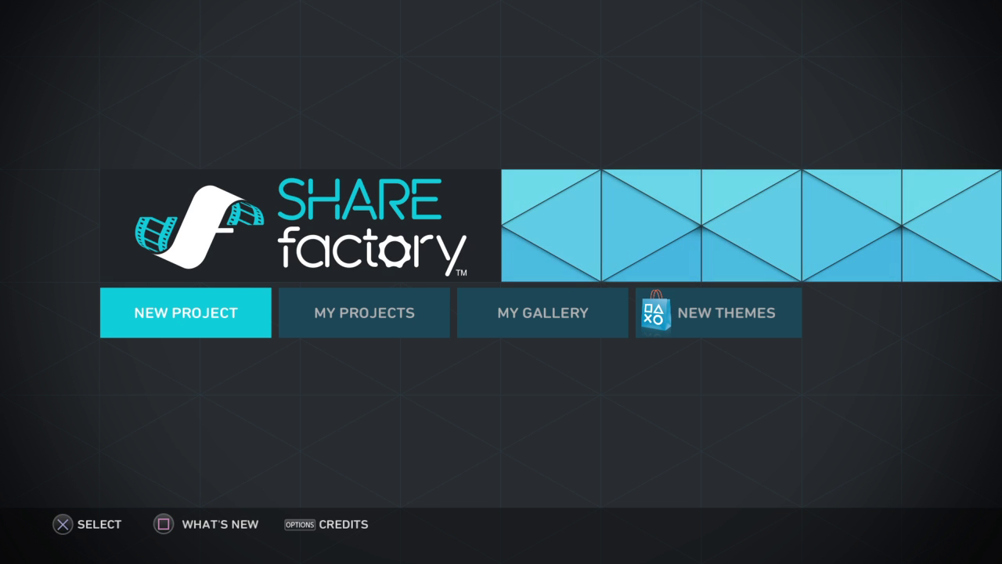
key("Right")
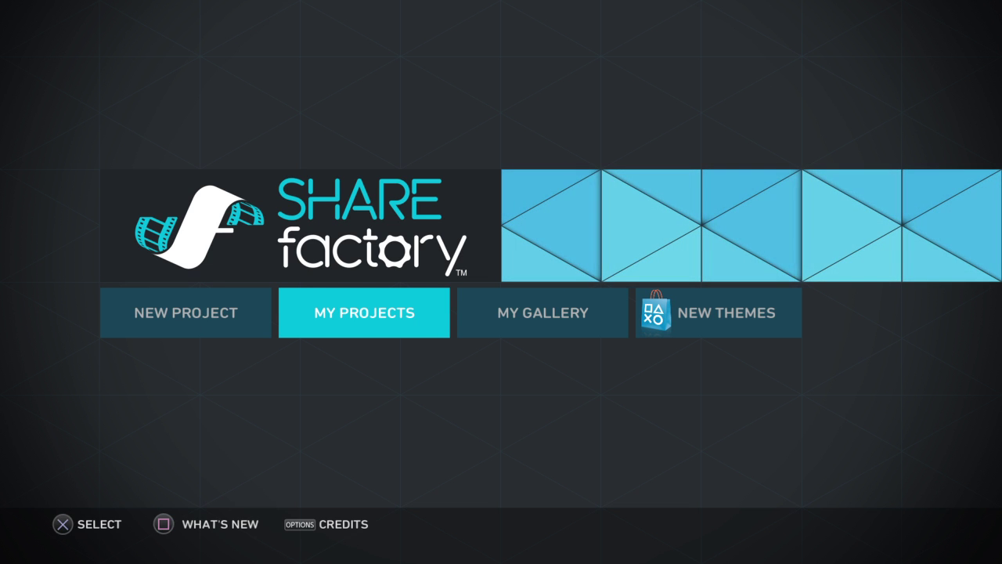